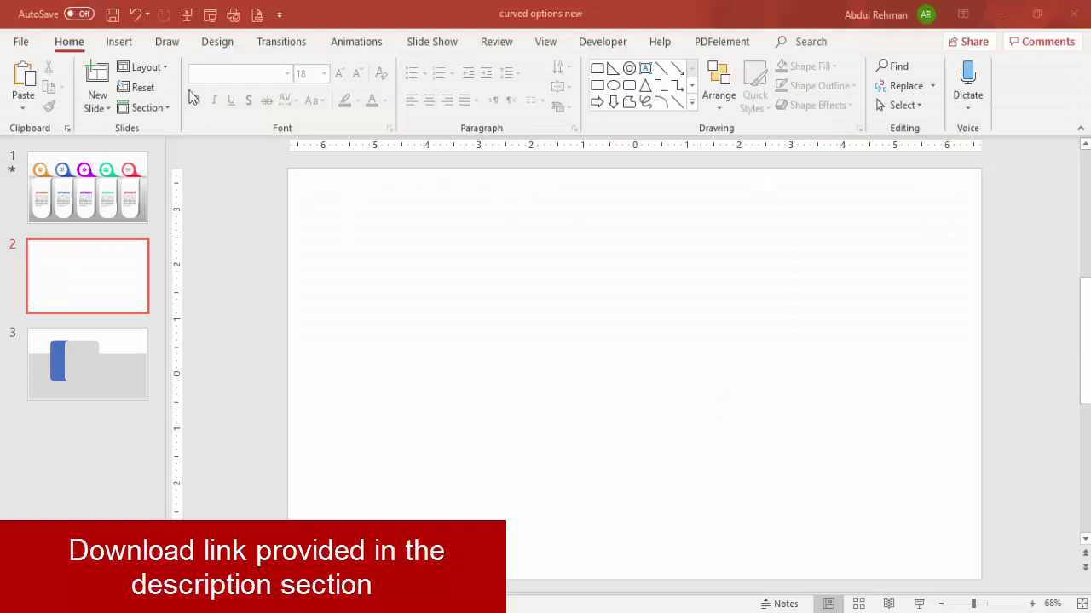
# - Draw a tall rounded rectangle on slide 2 and remove its outline
pyautogui.click(129, 45)
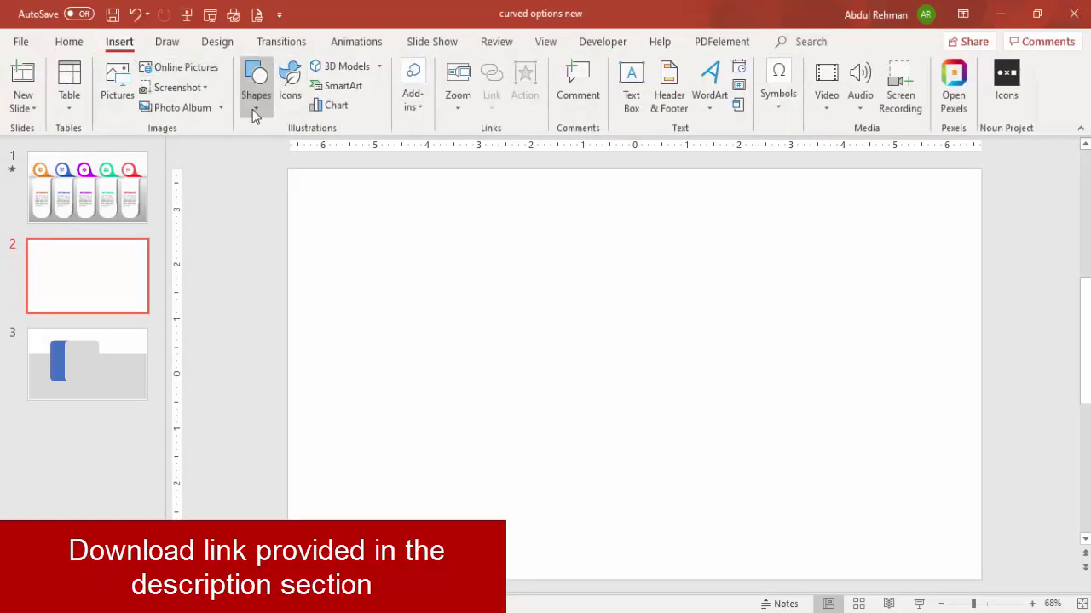
pyautogui.click(254, 113)
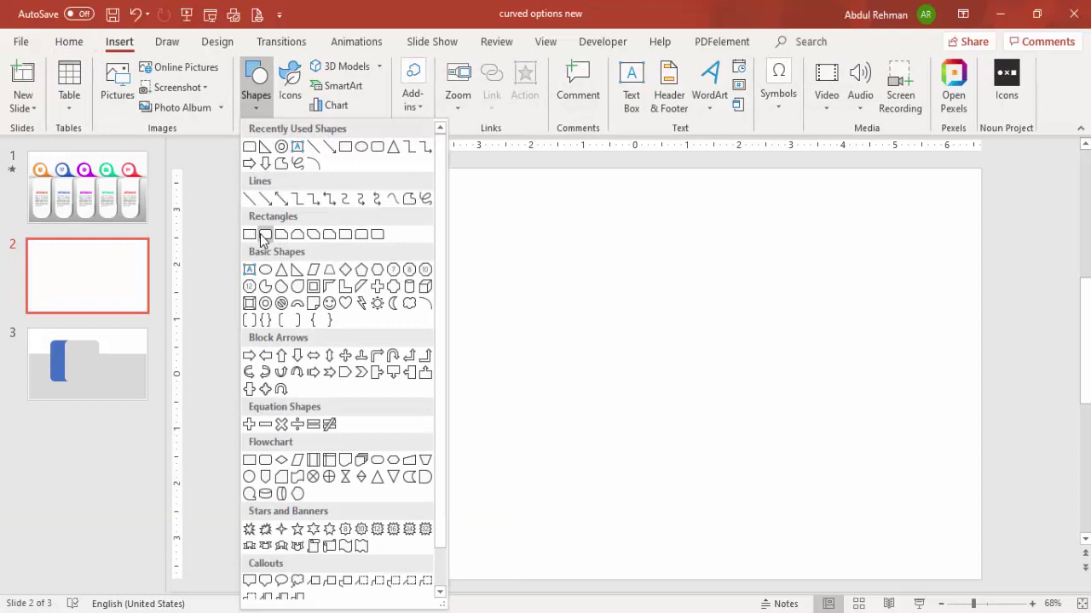
pyautogui.click(264, 234)
pyautogui.moveTo(385, 257); pyautogui.dragTo(596, 507)
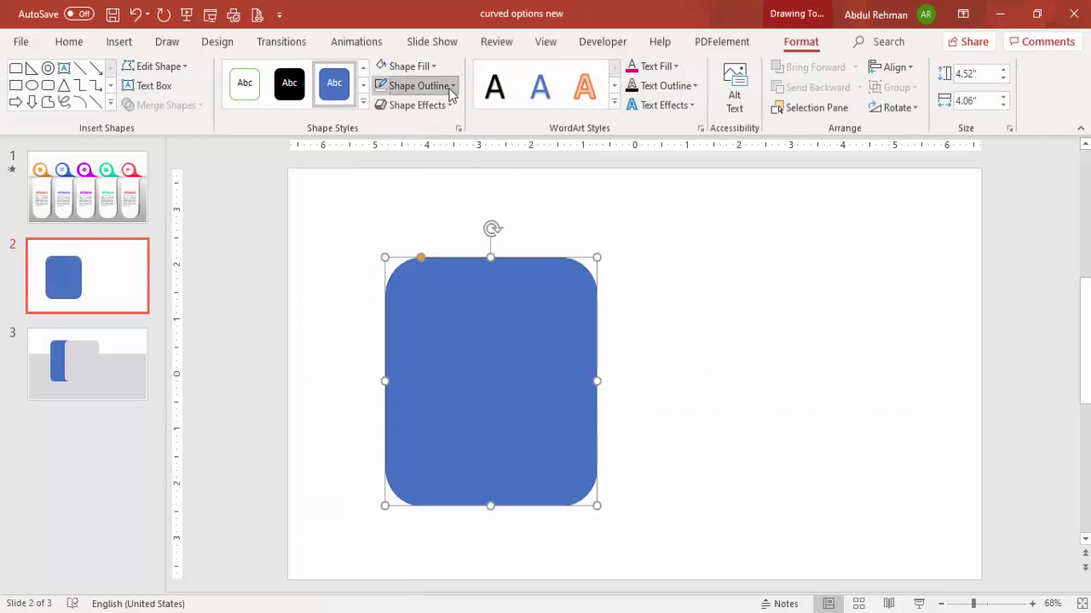
pyautogui.click(447, 87)
pyautogui.click(431, 268)
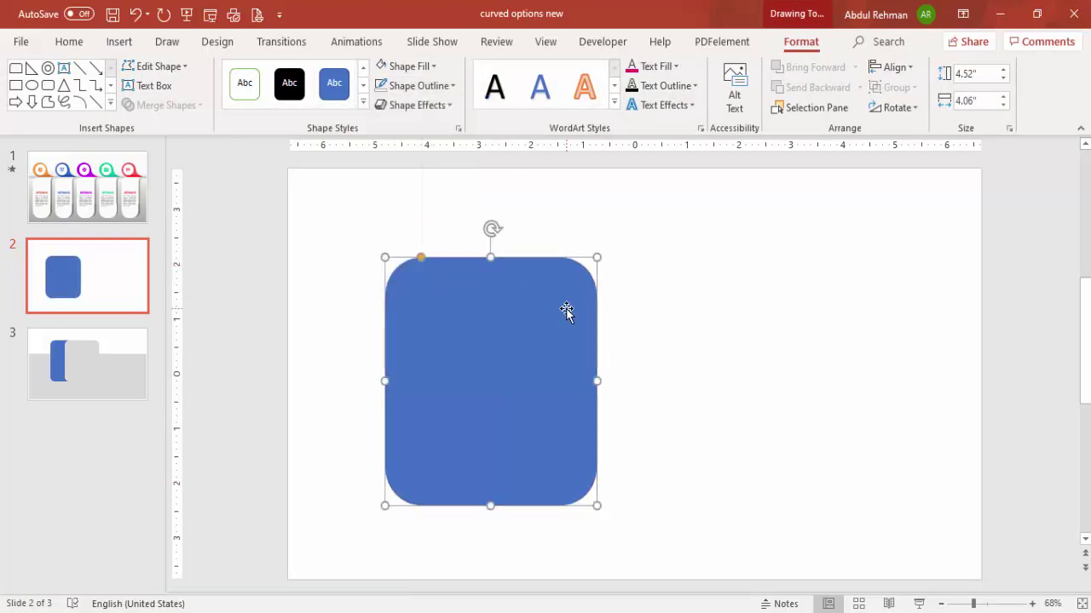
# - Duplicate the rounded rectangle, fill the copy light grey, and overlap the original's right side
pyautogui.hotkey('ctrl', 'd')
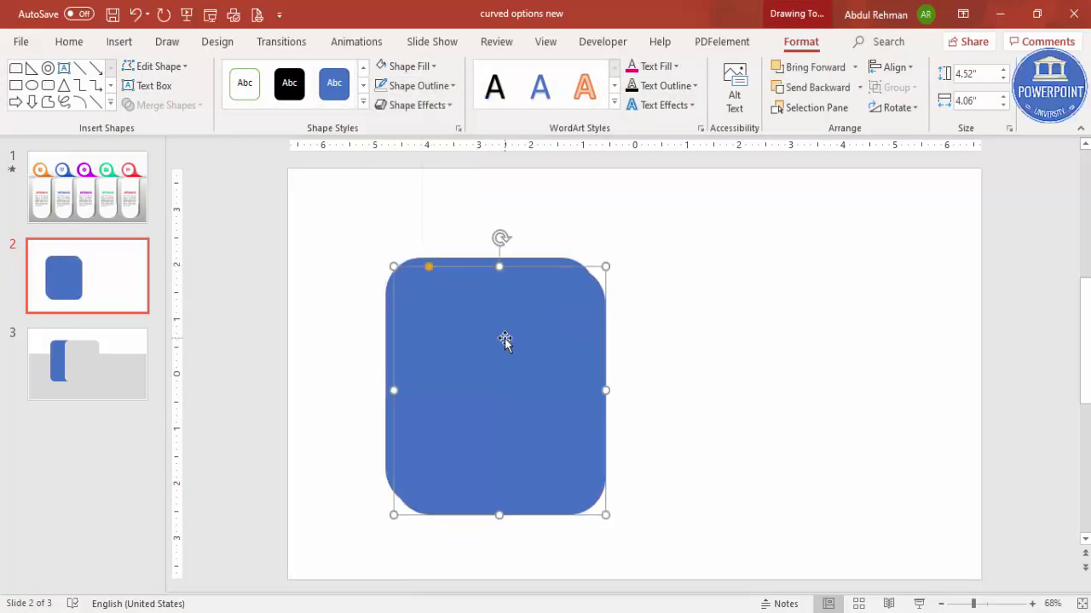
pyautogui.moveTo(505, 340); pyautogui.dragTo(647, 358)
pyautogui.click(407, 66)
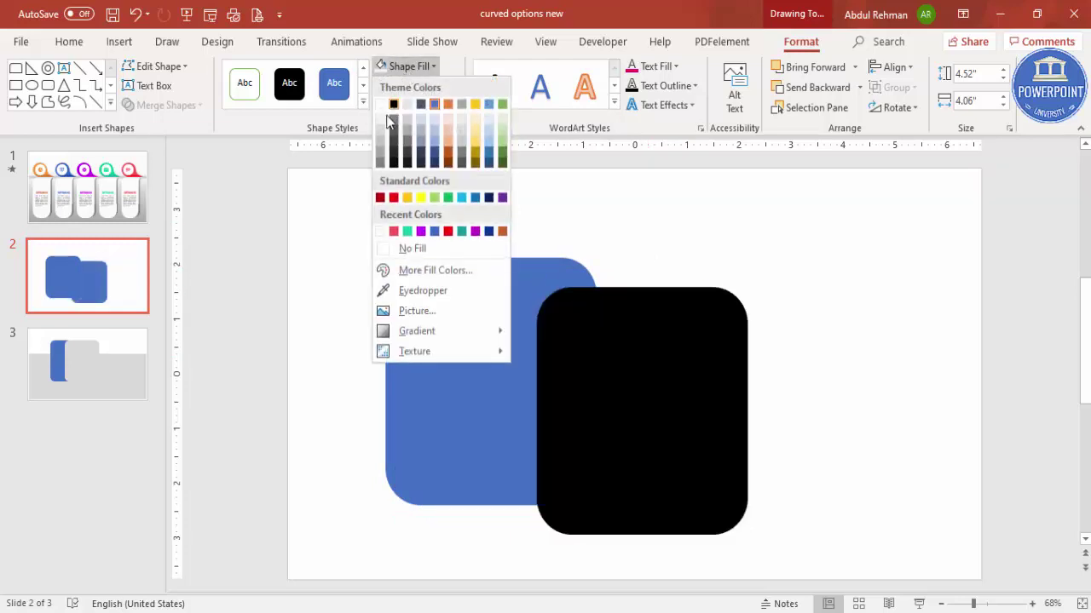
pyautogui.click(379, 128)
pyautogui.moveTo(623, 383); pyautogui.dragTo(564, 351)
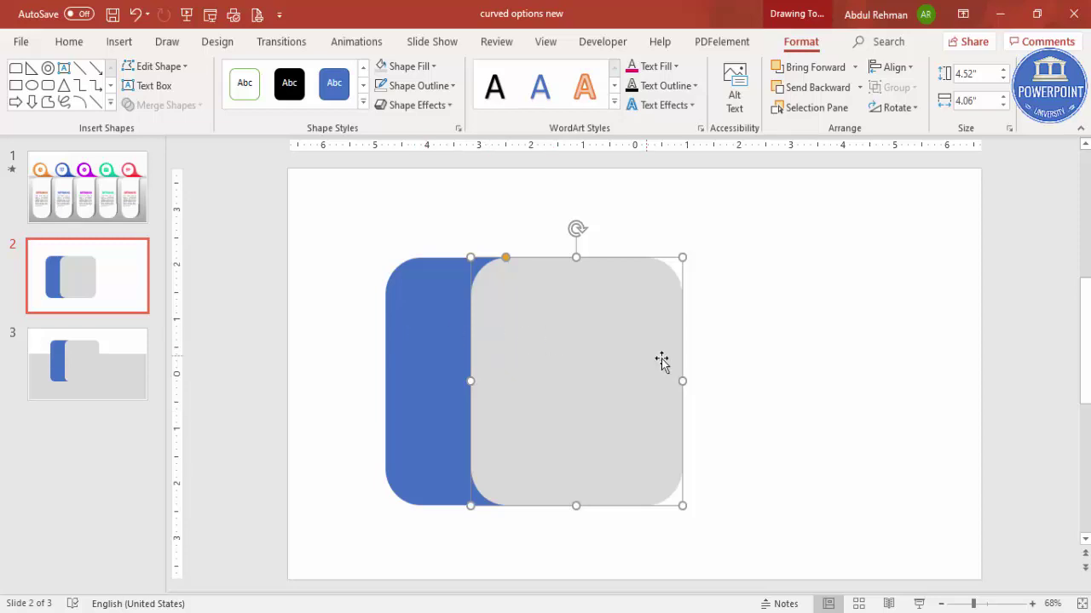
# - Subtract the grey rounded rectangle from the blue one with Merge Shapes > Subtract
pyautogui.click(745, 356)
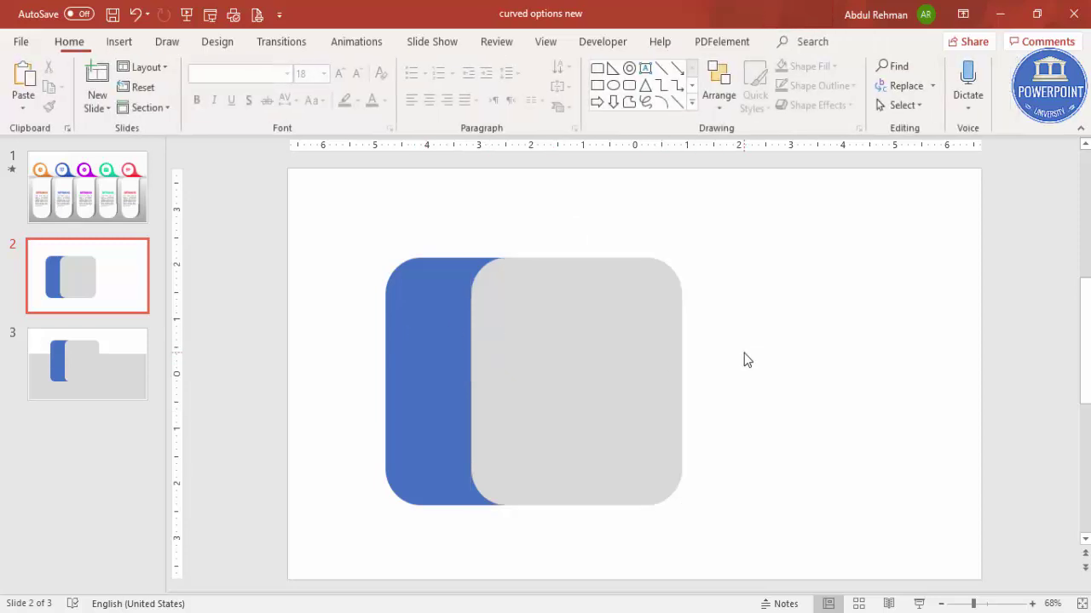
pyautogui.click(504, 285)
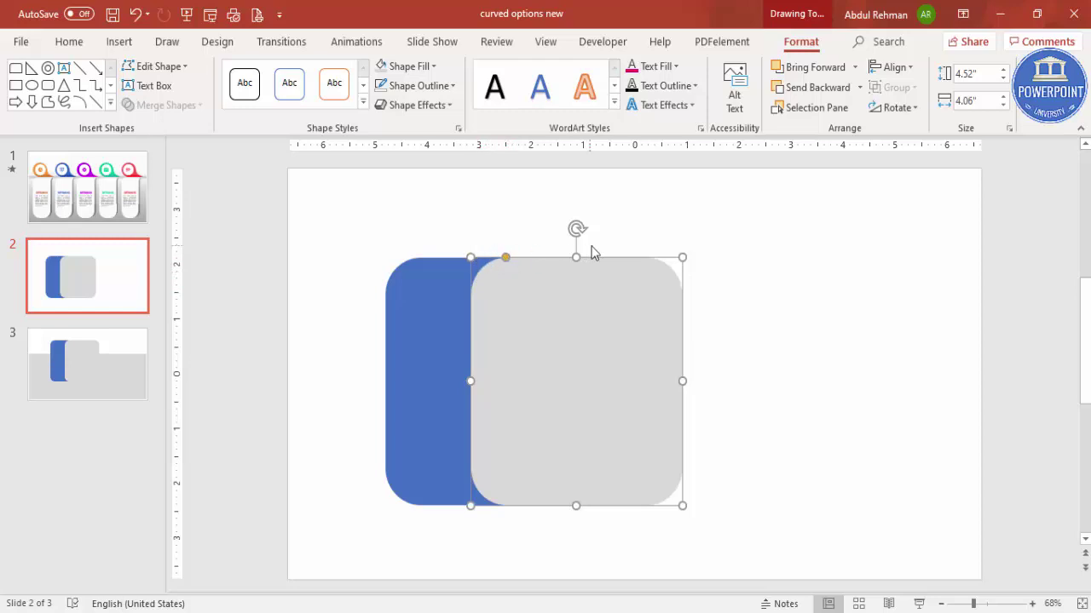
pyautogui.click(775, 300)
pyautogui.click(430, 264)
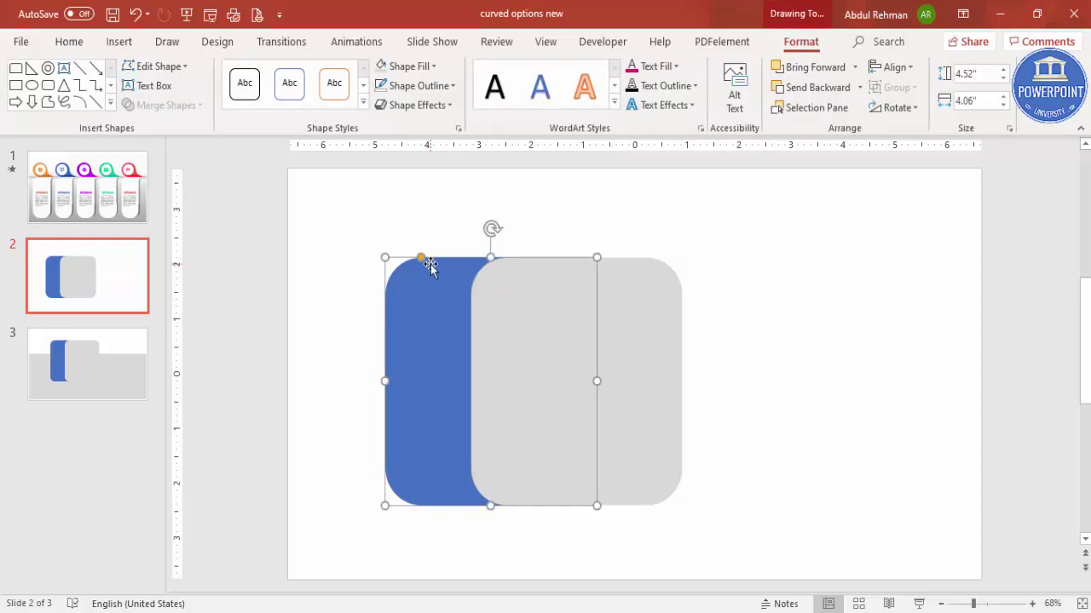
pyautogui.keyDown('shift'); pyautogui.click(642, 287); pyautogui.keyUp('shift')
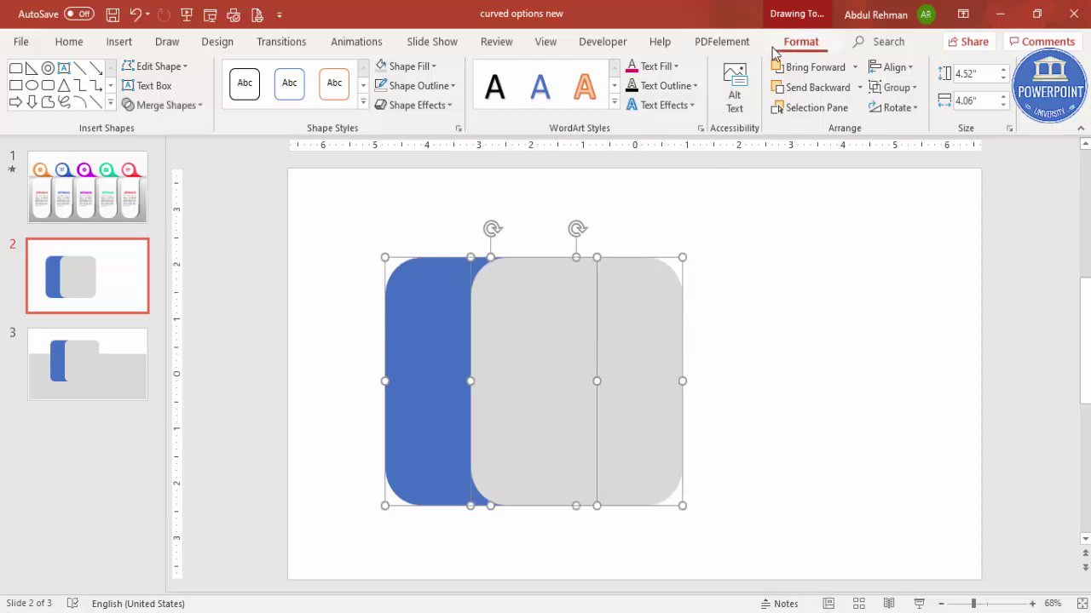
pyautogui.click(191, 116)
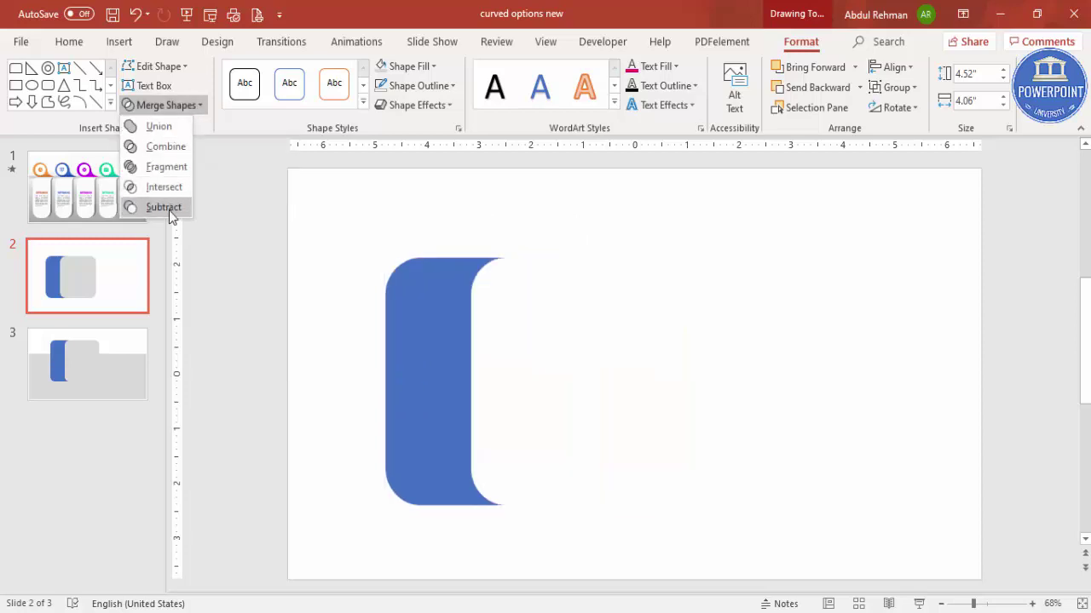
pyautogui.click(164, 207)
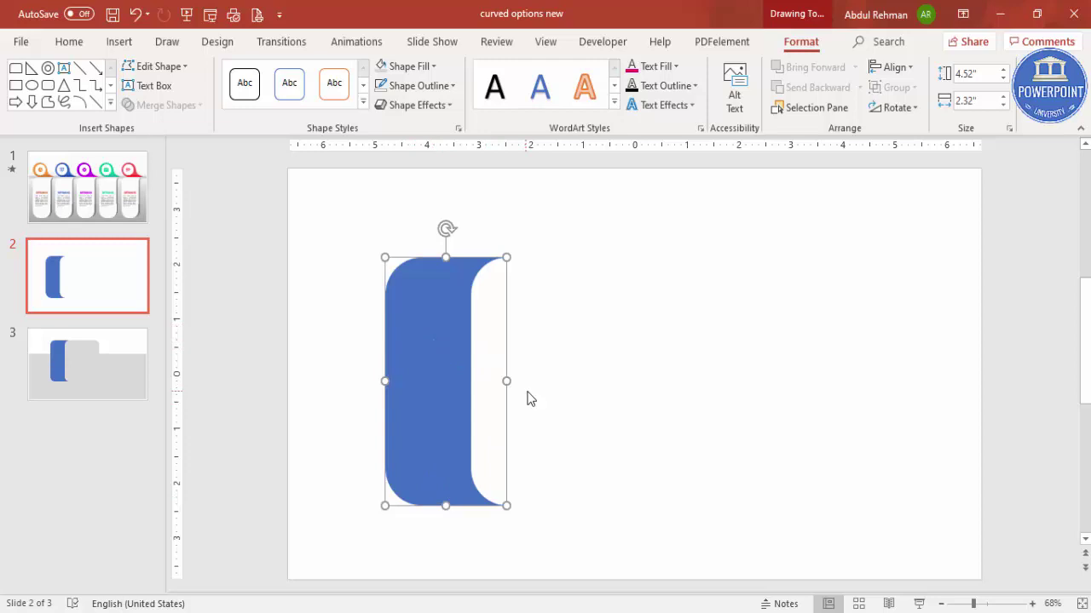
pyautogui.click(575, 381)
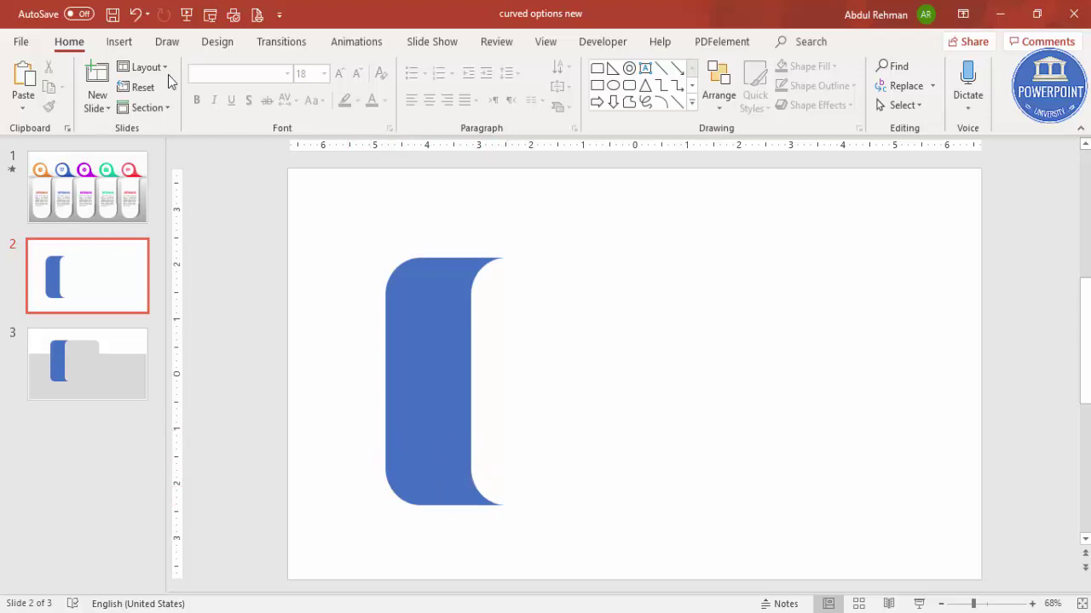
# - Draw a plain rectangle across the bottom of the curved blue strip
pyautogui.click(128, 45)
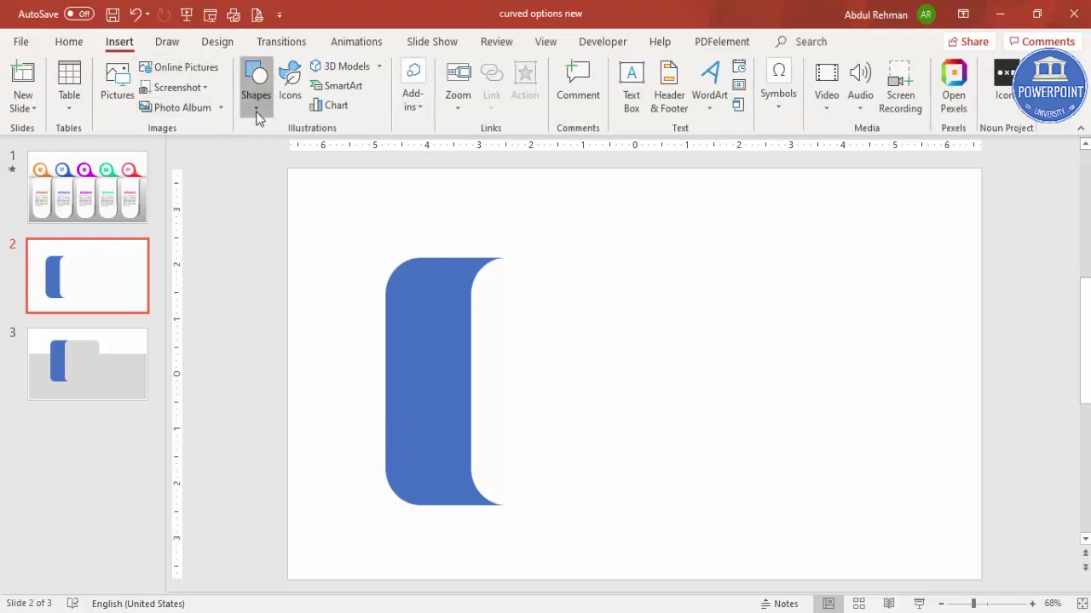
pyautogui.click(257, 95)
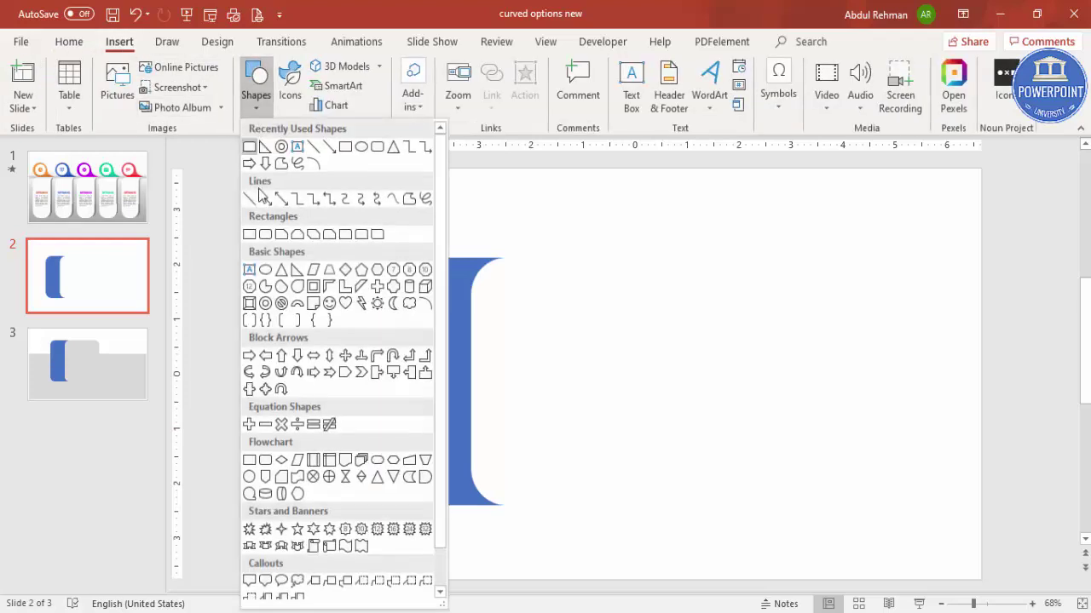
pyautogui.click(250, 235)
pyautogui.moveTo(349, 442)
pyautogui.mouseDown()
pyautogui.moveTo(529, 516)
pyautogui.moveTo(545, 535)
pyautogui.moveTo(537, 541)
pyautogui.mouseUp()
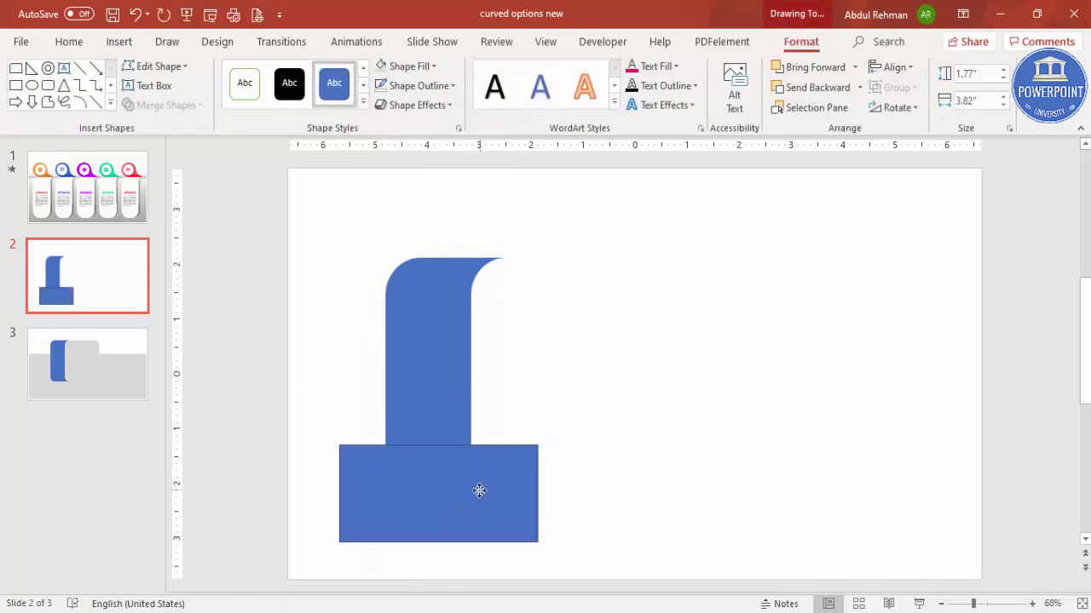
# - Subtract the rectangle from the curved strip, leaving a flat-bottomed 3.41" by 2.32" piece
pyautogui.click(457, 322)
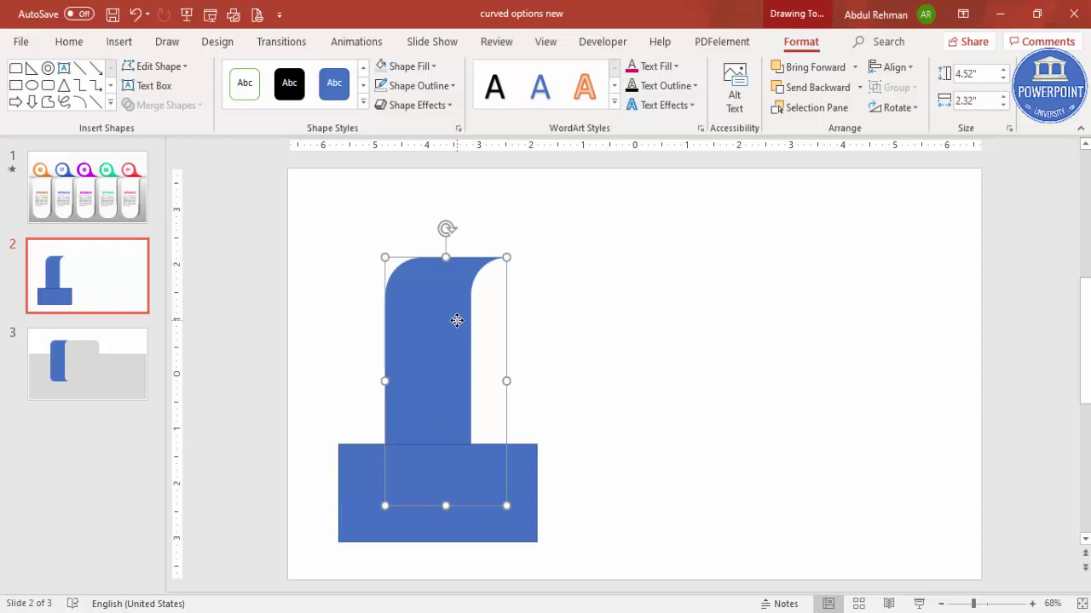
pyautogui.keyDown('shift'); pyautogui.click(534, 475); pyautogui.keyUp('shift')
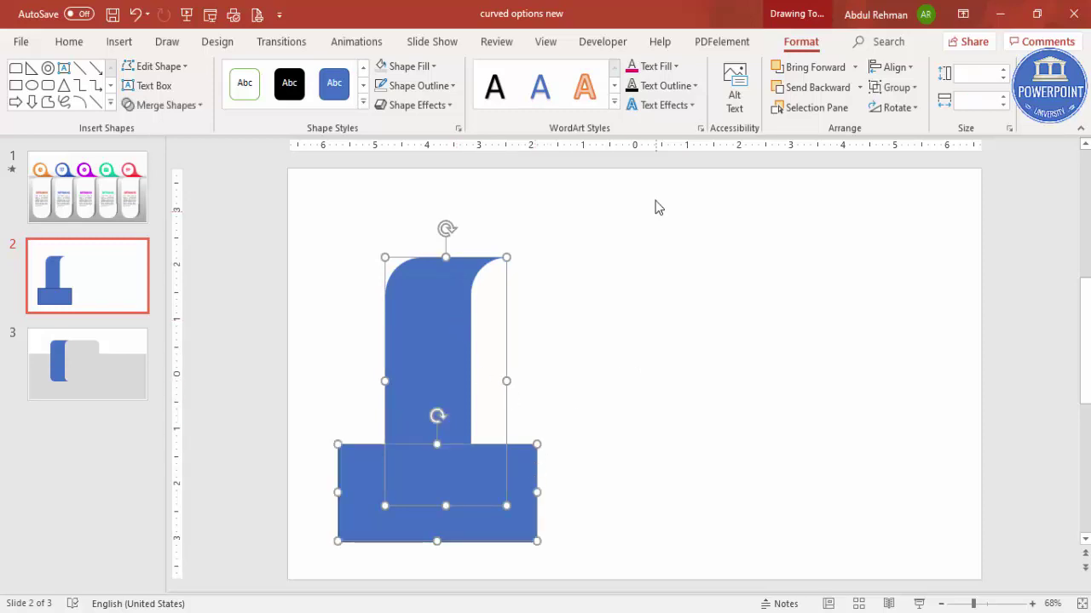
pyautogui.click(162, 108)
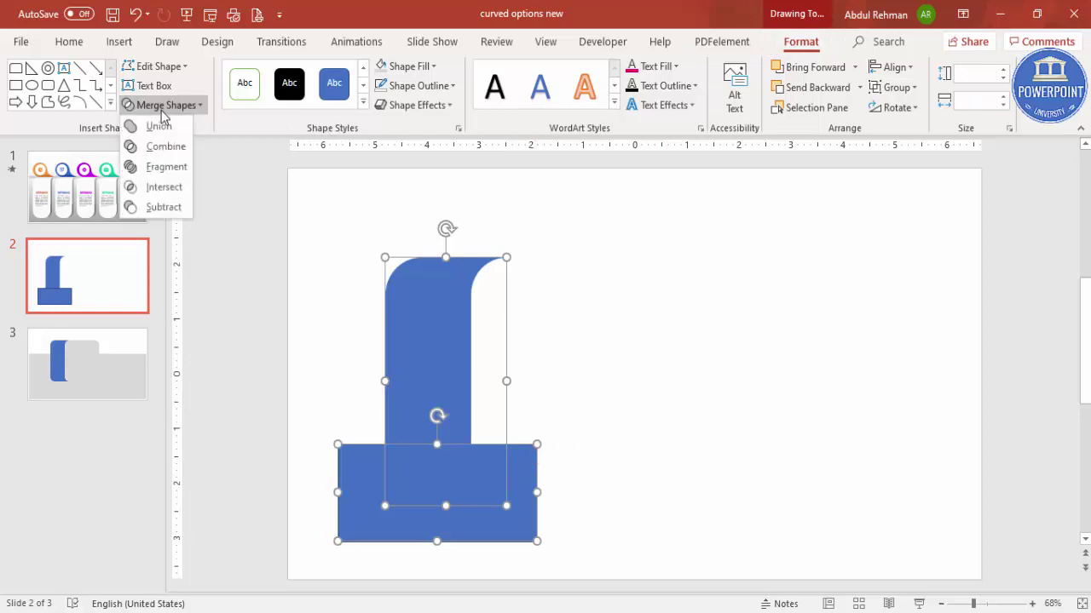
pyautogui.click(162, 208)
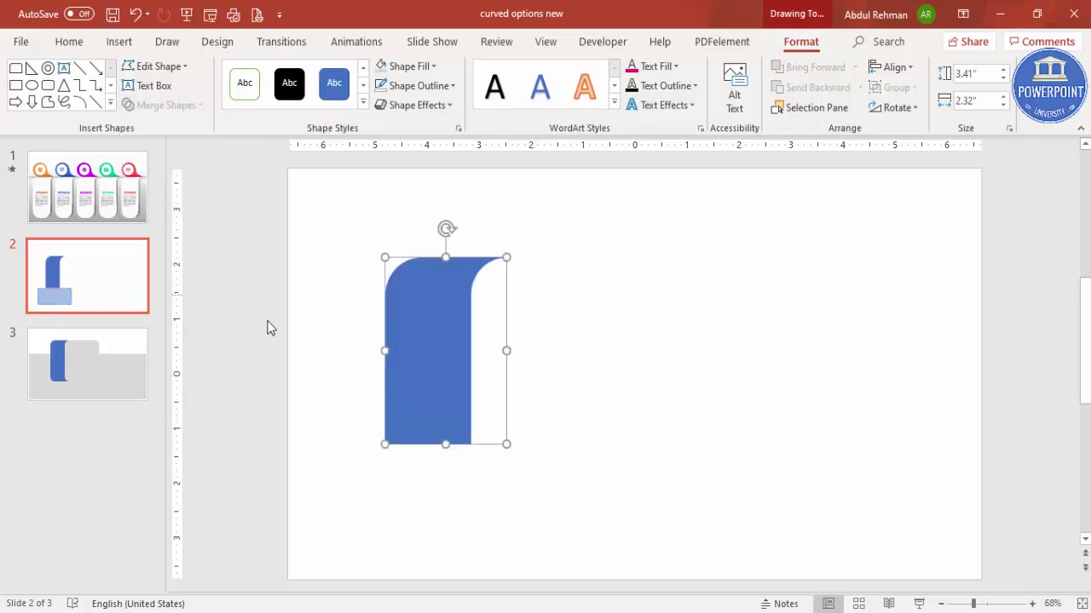
# - Draw a small rounded rectangle with square top corners and rounded bottom corners
pyautogui.click(530, 333)
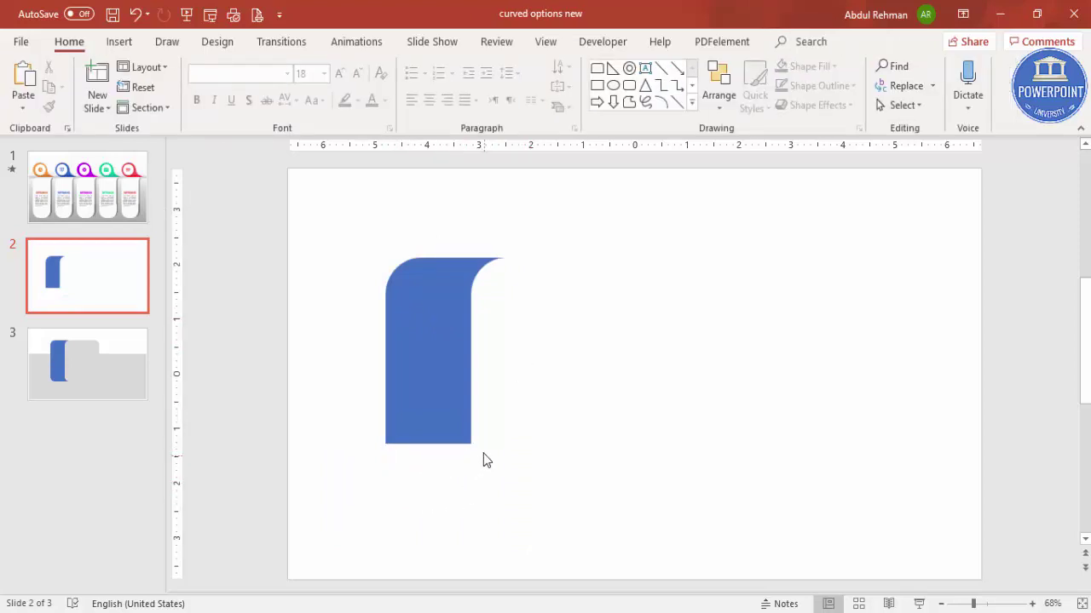
pyautogui.click(120, 42)
pyautogui.click(255, 93)
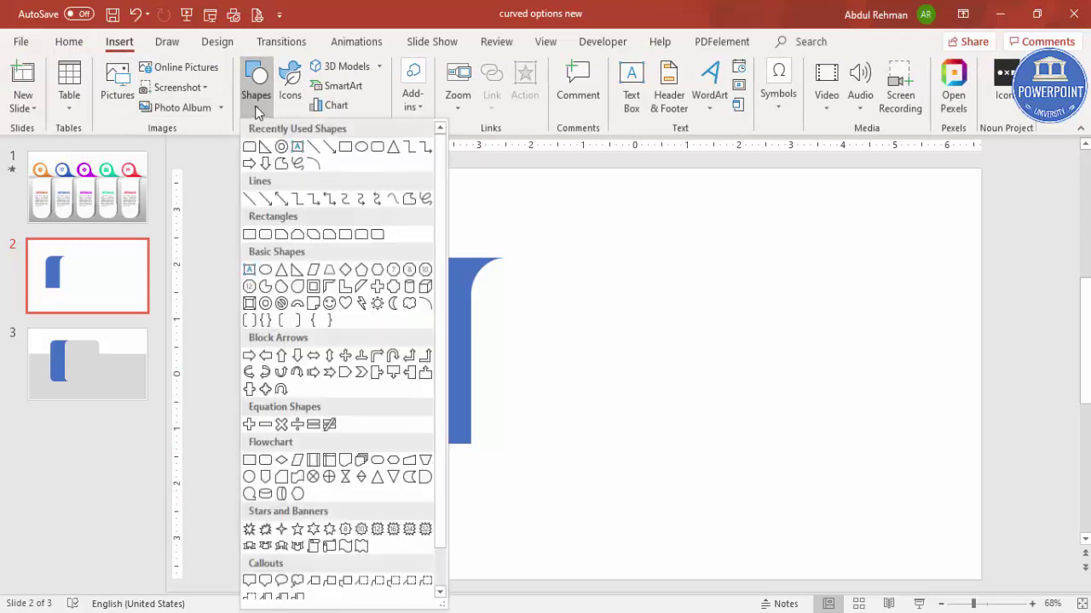
pyautogui.click(360, 243)
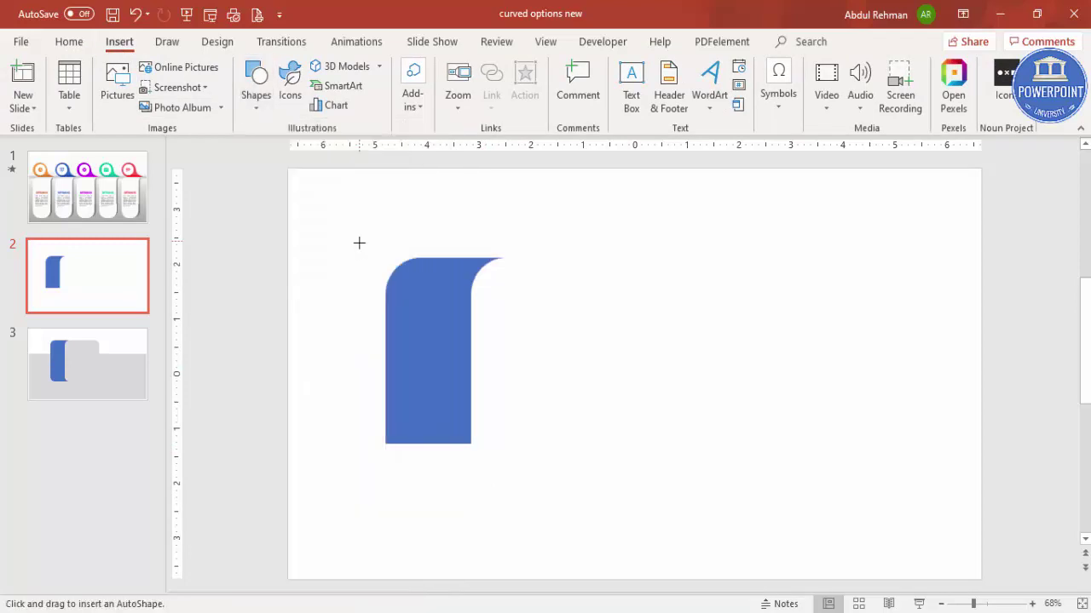
pyautogui.moveTo(527, 416); pyautogui.dragTo(622, 488)
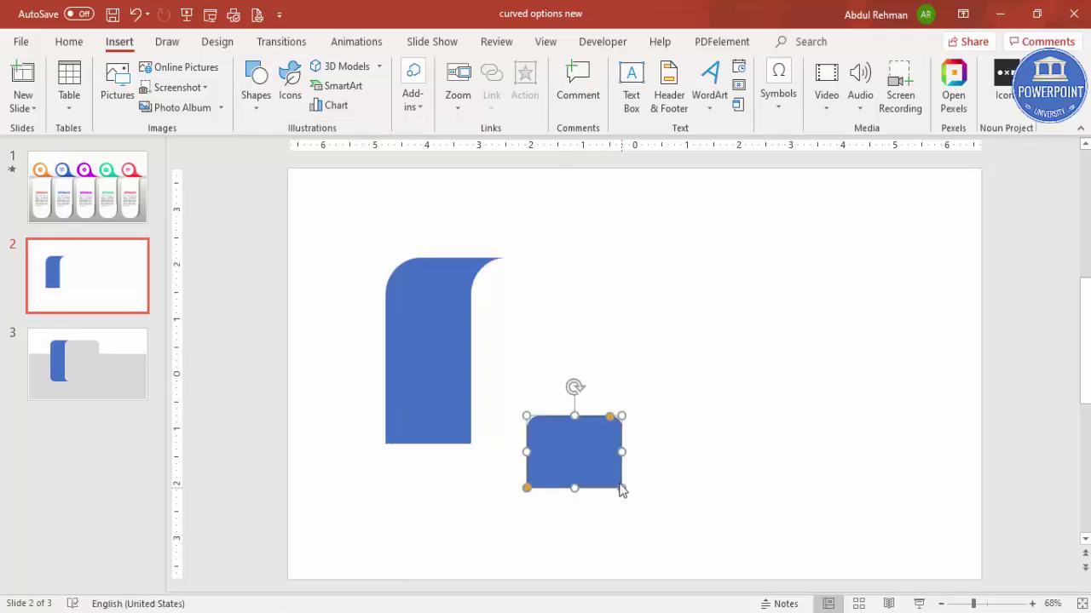
pyautogui.moveTo(610, 420); pyautogui.dragTo(621, 417)
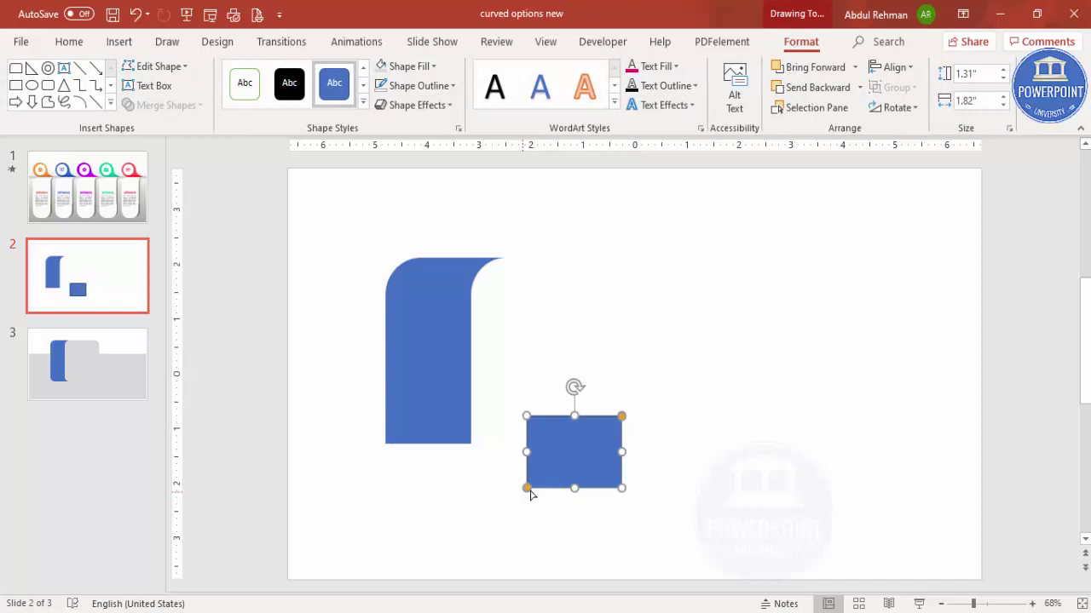
pyautogui.moveTo(537, 494); pyautogui.dragTo(591, 497)
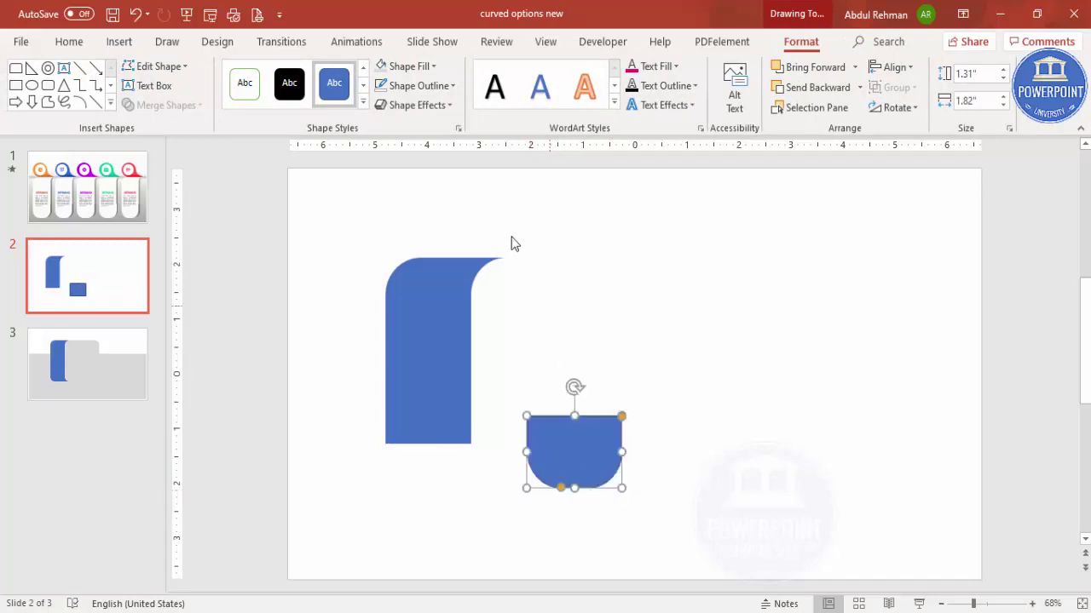
# - Remove its outline and fit it beneath the tall blue shape at 1.66" wide
pyautogui.click(448, 86)
pyautogui.click(420, 266)
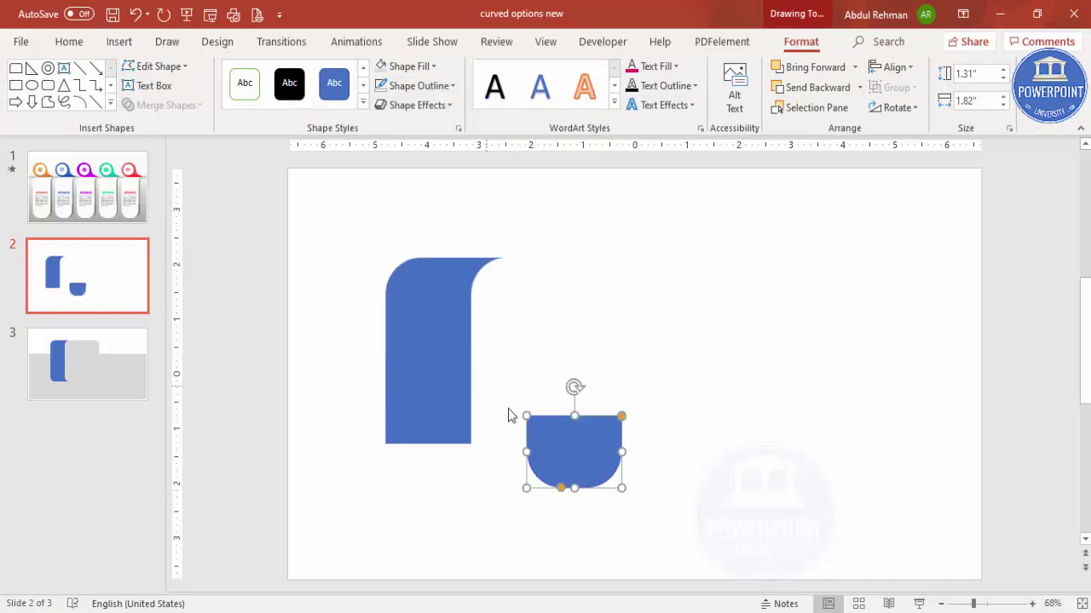
pyautogui.moveTo(568, 438); pyautogui.dragTo(472, 479)
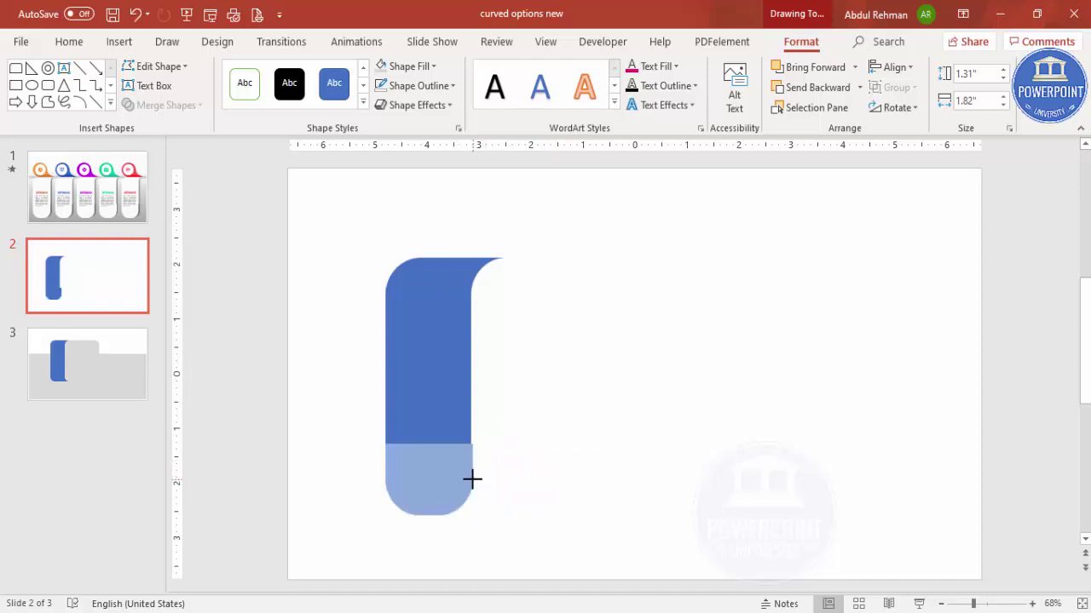
pyautogui.moveTo(471, 480); pyautogui.dragTo(471, 479)
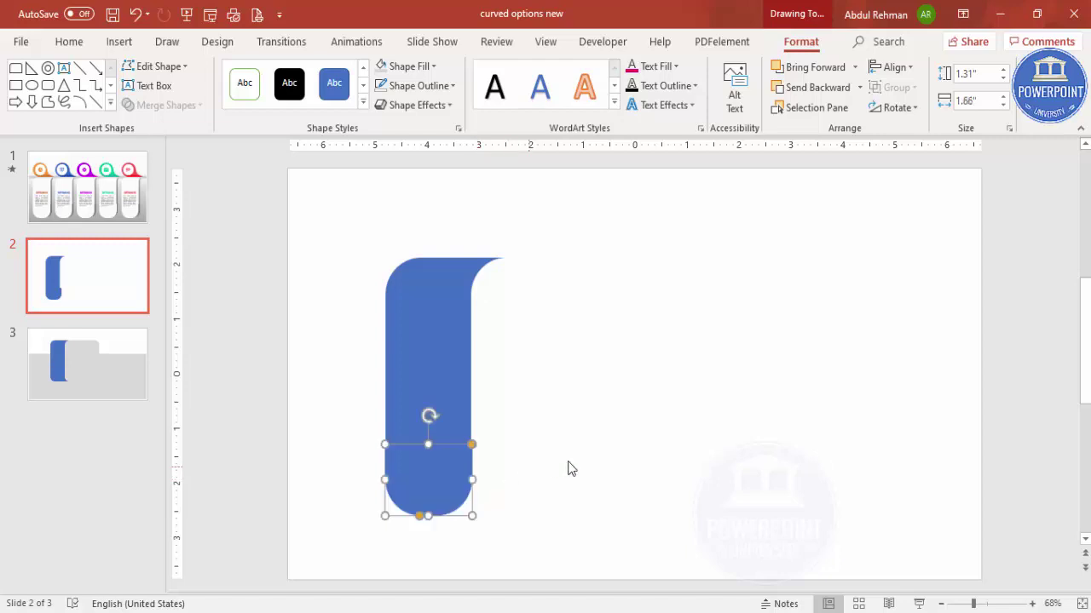
pyautogui.click(659, 524)
# - Zoom in on the join and try adjusting the lower rounded piece's width
pyautogui.click(992, 604)
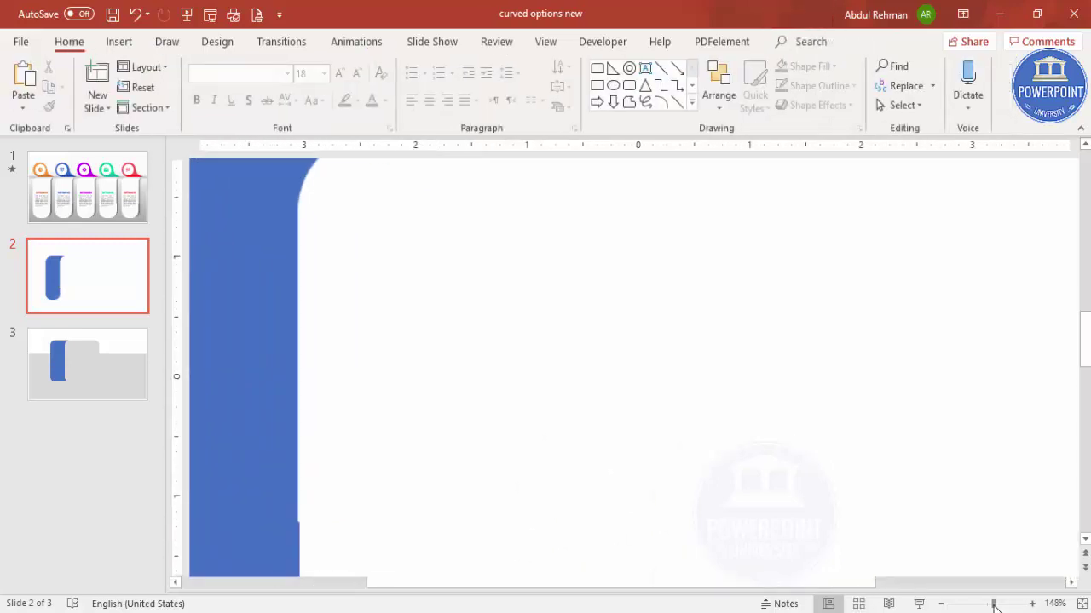
pyautogui.scroll(-3, 256, 426)
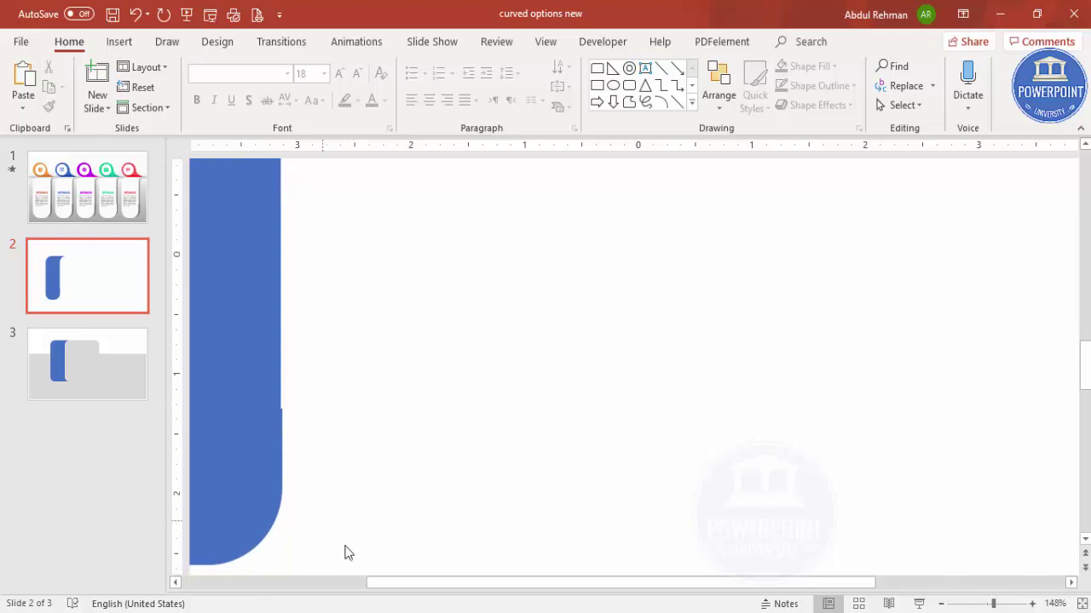
pyautogui.moveTo(380, 585); pyautogui.dragTo(330, 591)
pyautogui.click(363, 474)
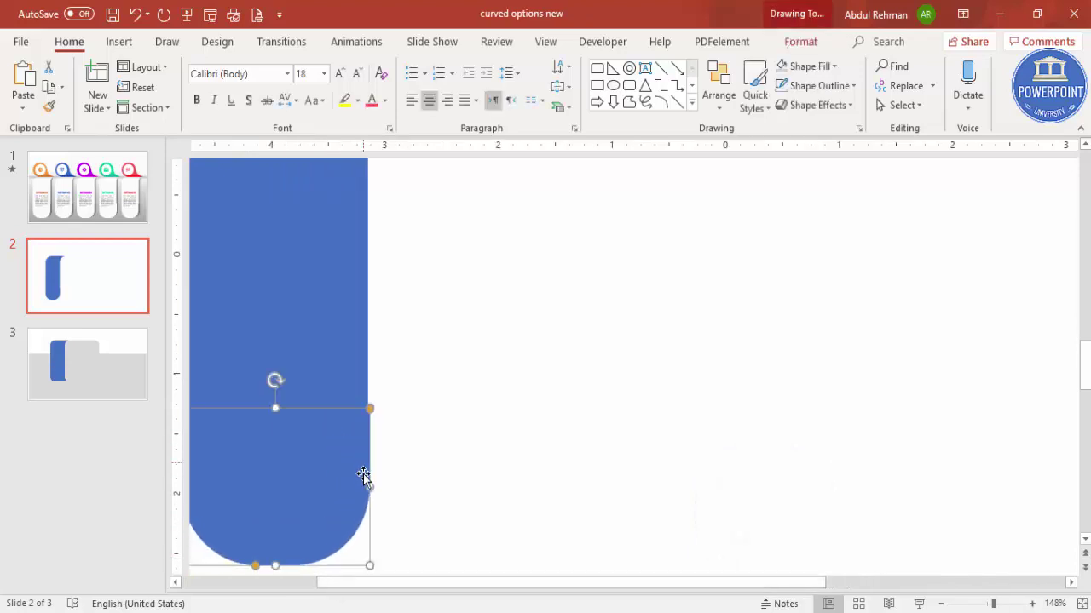
pyautogui.moveTo(366, 487); pyautogui.dragTo(368, 484)
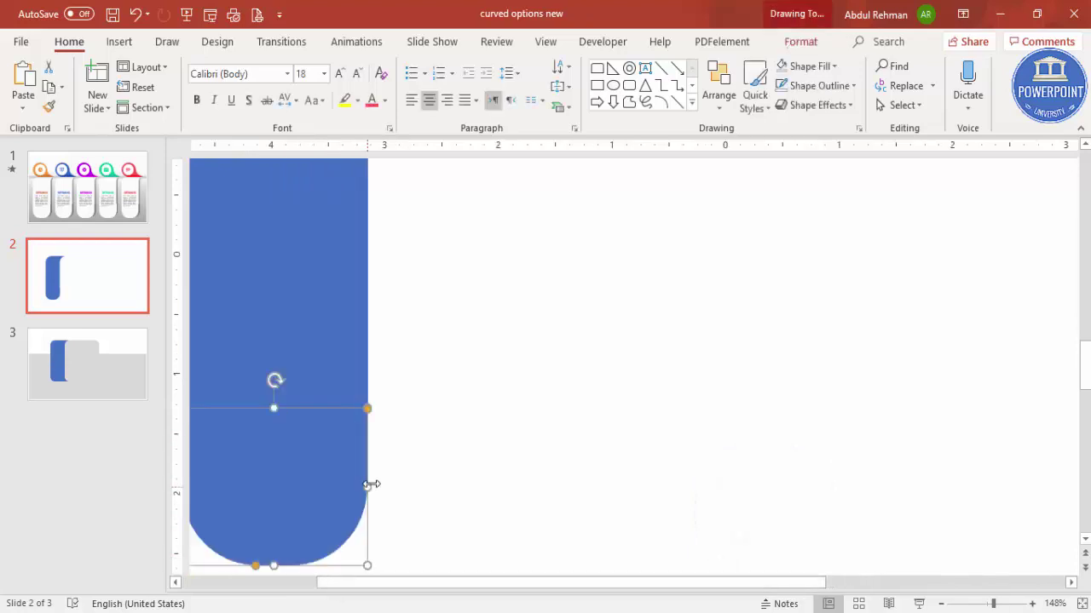
pyautogui.click(418, 456)
pyautogui.click(333, 487)
pyautogui.moveTo(366, 486); pyautogui.dragTo(366, 489)
pyautogui.click(432, 451)
pyautogui.click(370, 489)
pyautogui.click(419, 468)
pyautogui.click(340, 462)
pyautogui.click(456, 482)
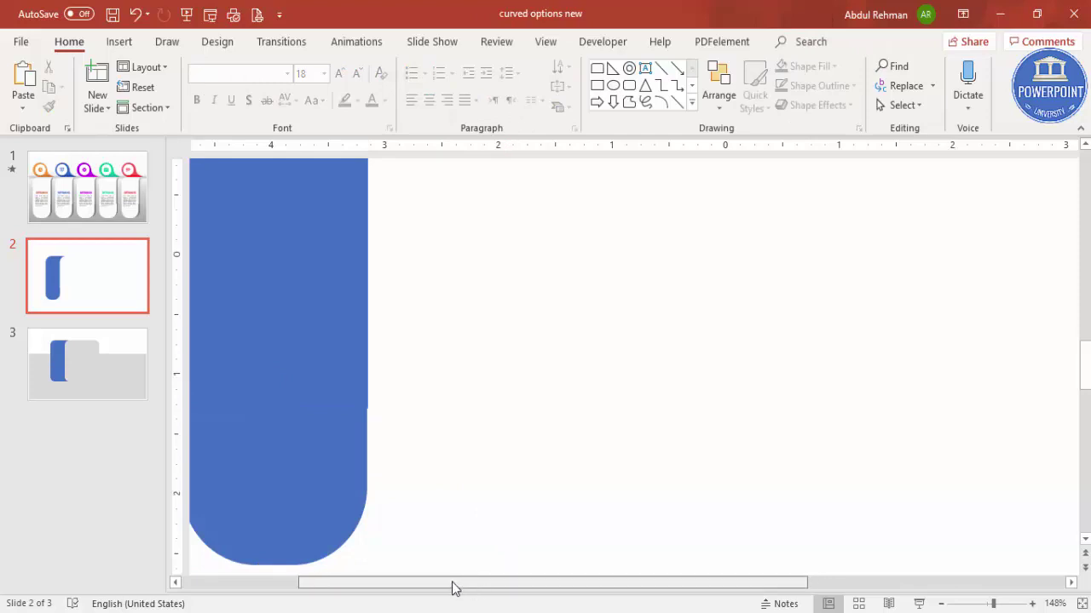
# - Delete the lower rounded piece and draw a new one flush beneath the tall shape
pyautogui.moveTo(456, 588); pyautogui.dragTo(451, 588)
pyautogui.click(397, 489)
pyautogui.press('Delete')
pyautogui.moveTo(407, 489); pyautogui.dragTo(409, 489)
pyautogui.click(466, 461)
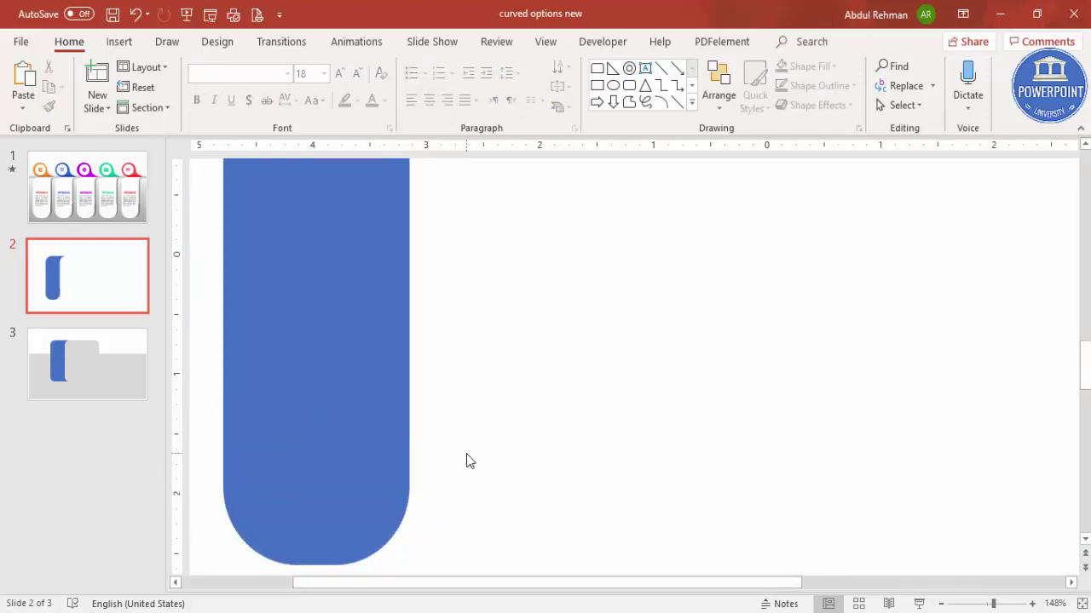
# - Union the tall curved strip and rounded bottom piece into one 4.72" by 2.32" shape
pyautogui.click(1082, 604)
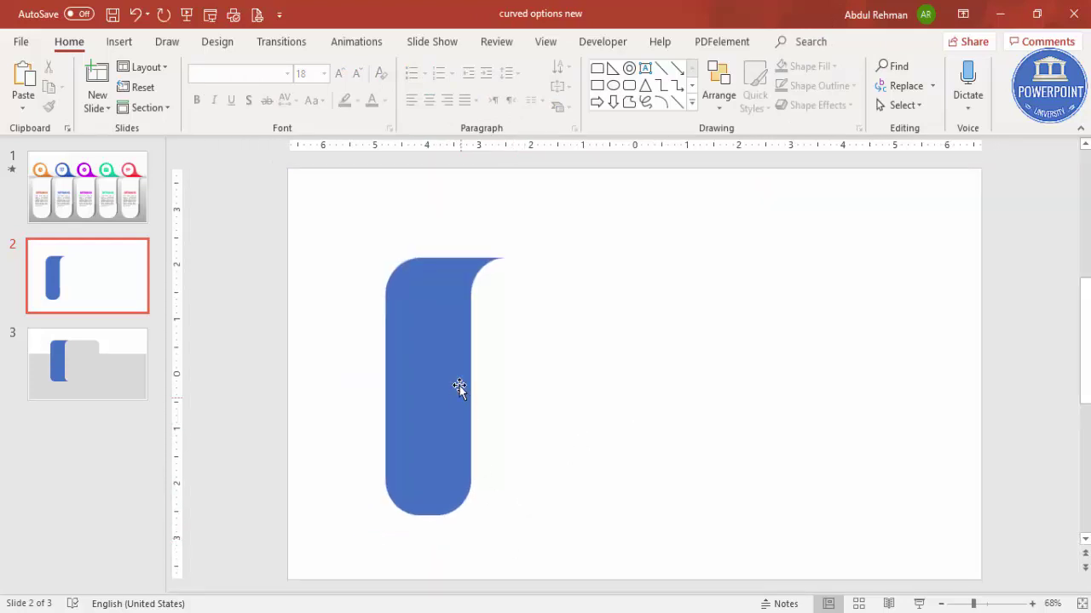
pyautogui.click(459, 386)
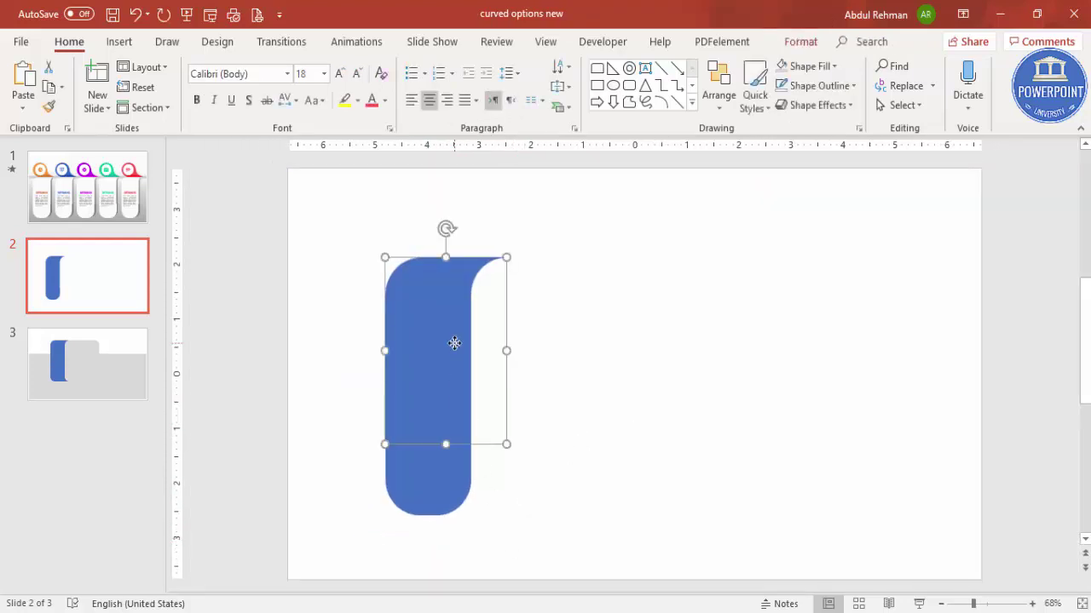
pyautogui.keyDown('shift'); pyautogui.click(423, 477); pyautogui.keyUp('shift')
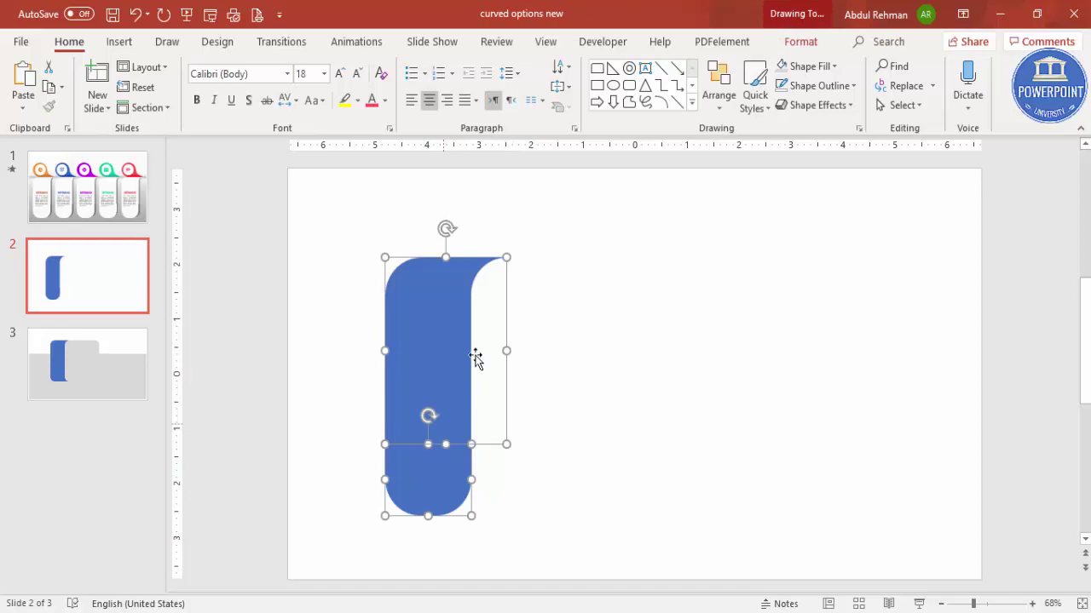
pyautogui.click(796, 42)
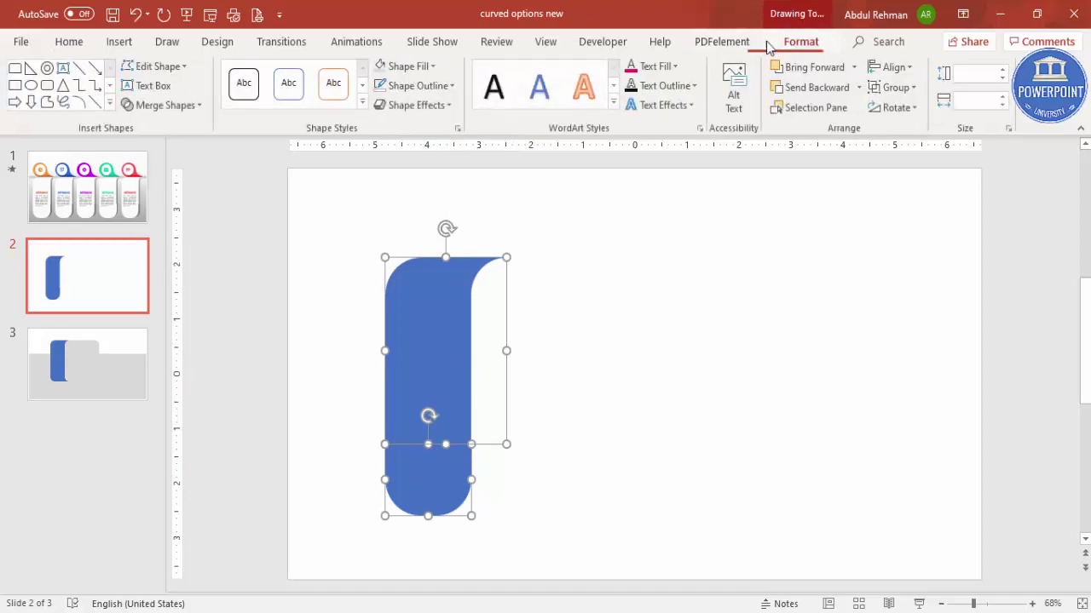
pyautogui.click(184, 107)
pyautogui.click(172, 125)
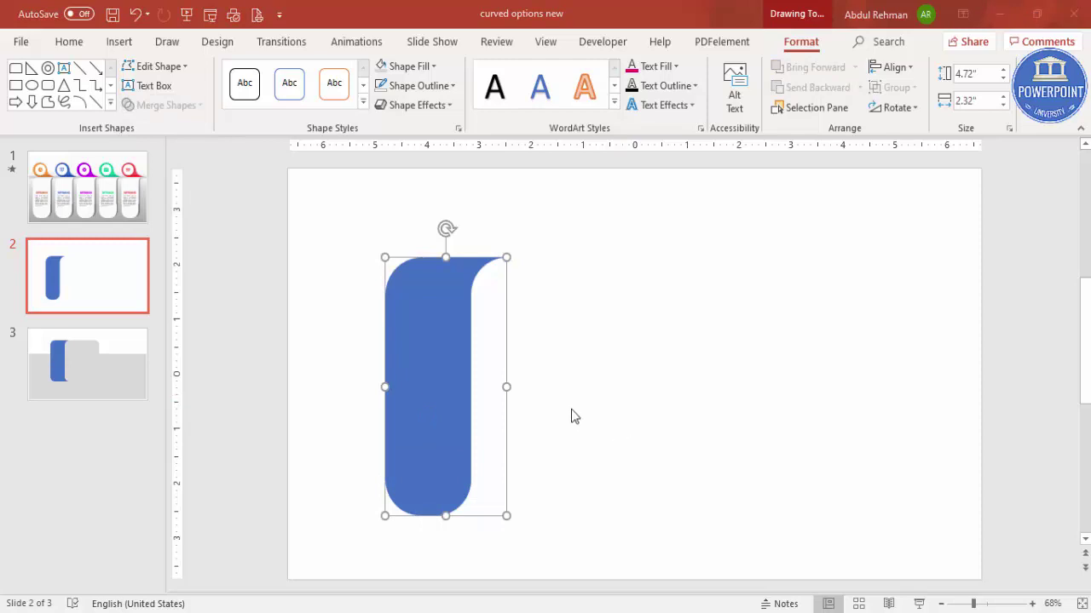
# - Resize the merged shape to 2.72" wide by 4.57" tall and move it lower
pyautogui.moveTo(504, 391); pyautogui.dragTo(527, 386)
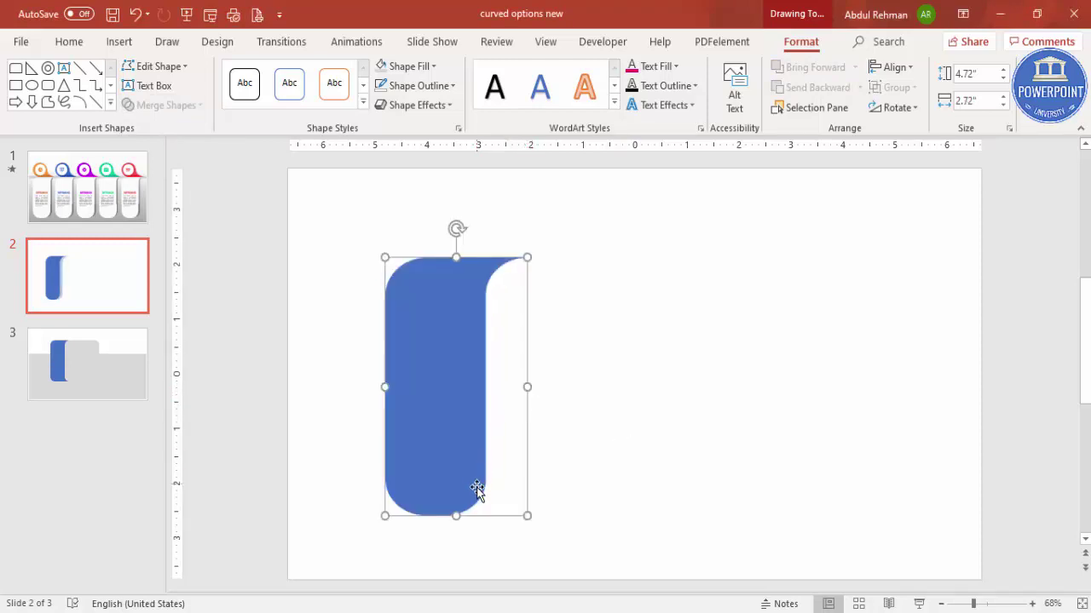
pyautogui.moveTo(455, 515)
pyautogui.mouseDown()
pyautogui.moveTo(455, 477)
pyautogui.moveTo(456, 508)
pyautogui.mouseUp()
pyautogui.moveTo(447, 373); pyautogui.dragTo(431, 394)
pyautogui.click(635, 372)
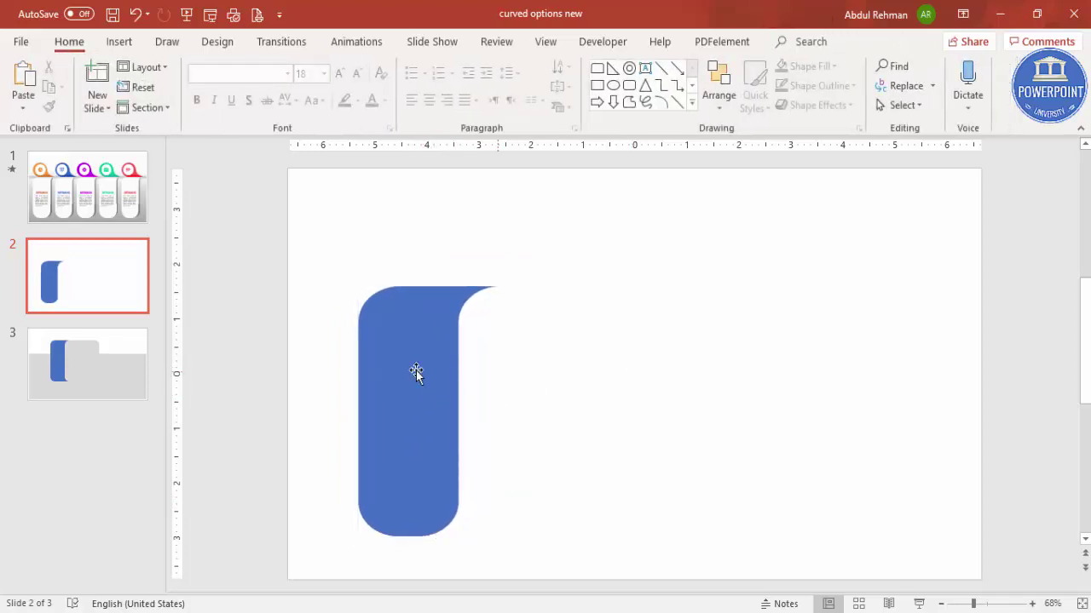
pyautogui.click(436, 300)
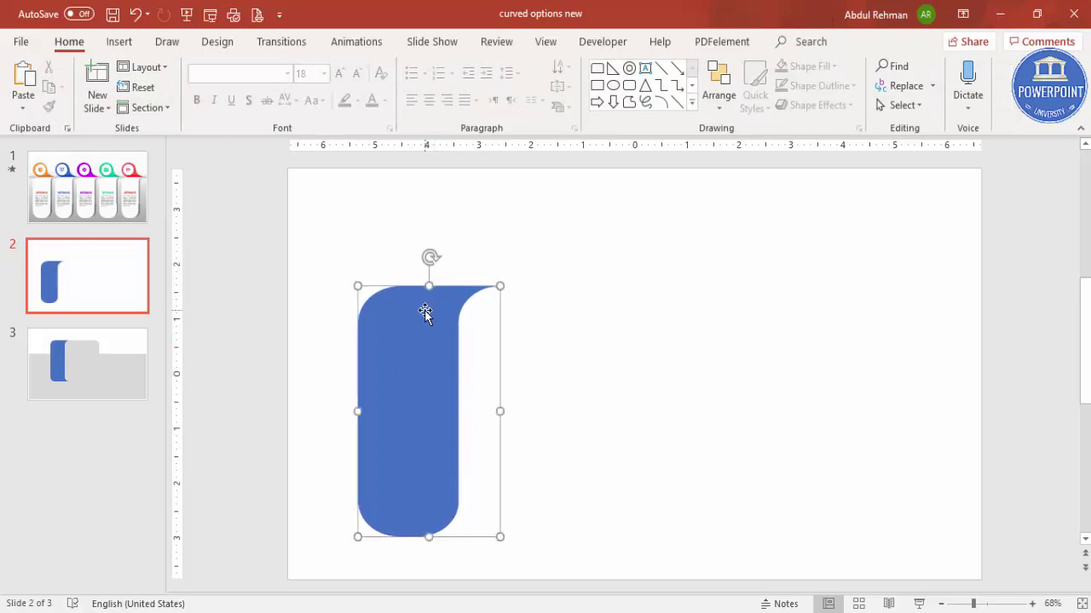
# - Give the merged shape a gradient fill with a grey right stop in Format Shape
pyautogui.rightClick(424, 313)
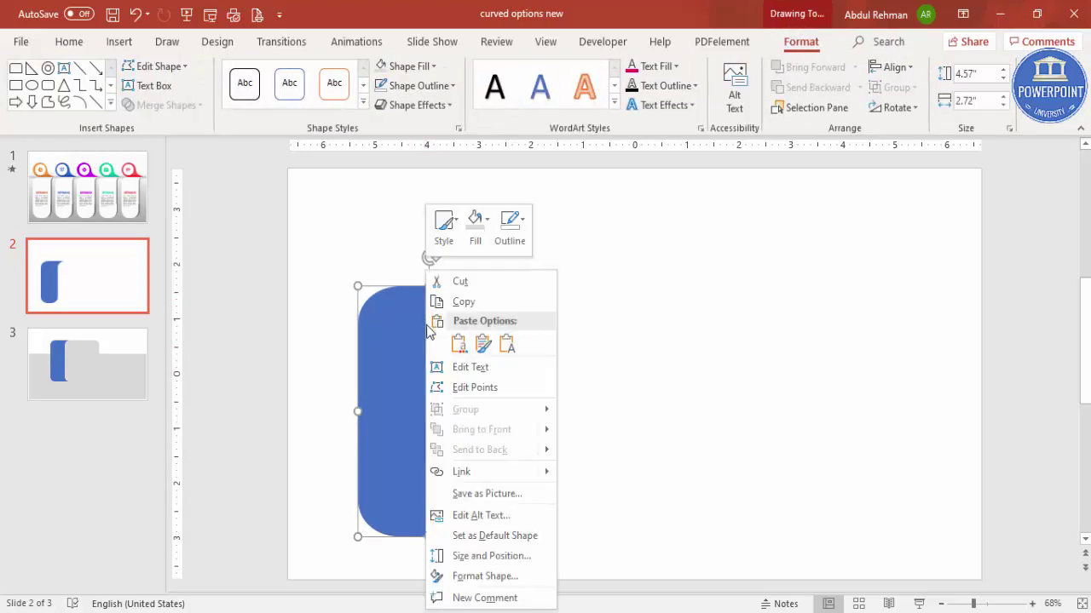
pyautogui.click(503, 575)
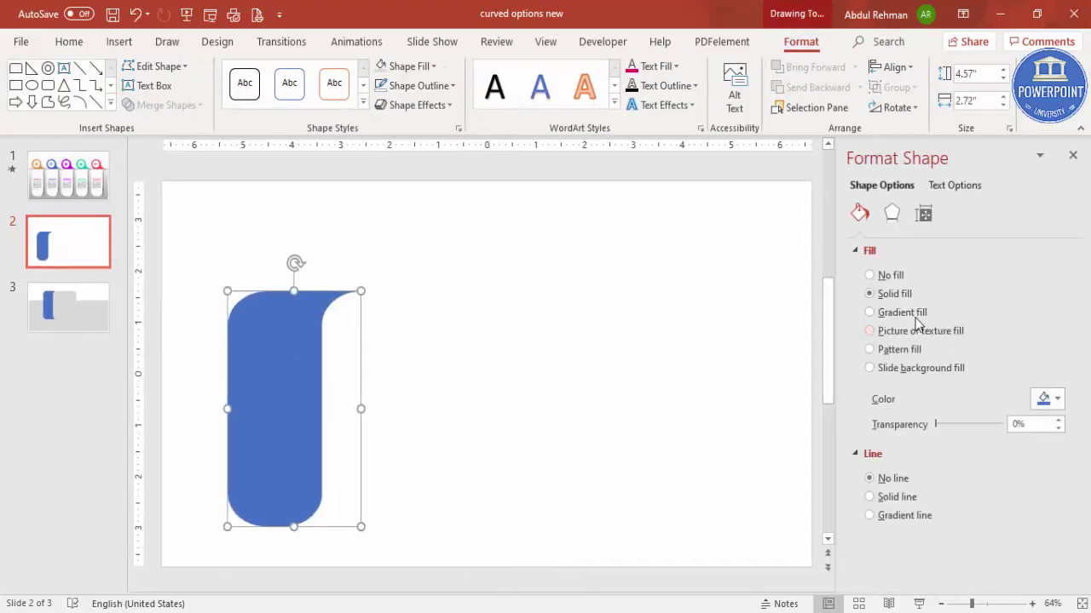
pyautogui.click(895, 312)
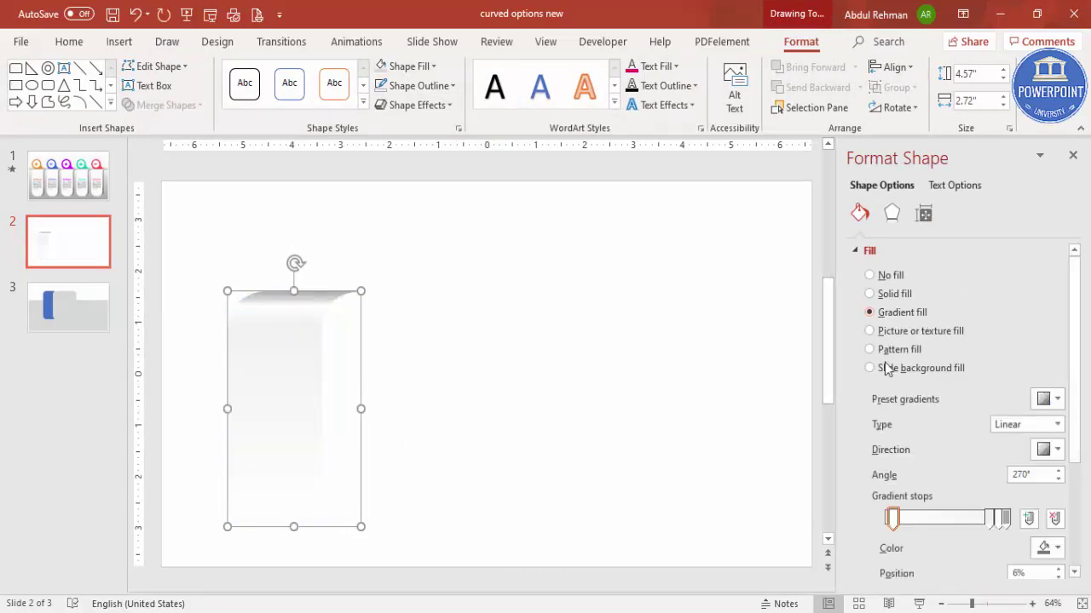
pyautogui.moveTo(895, 519); pyautogui.dragTo(828, 531)
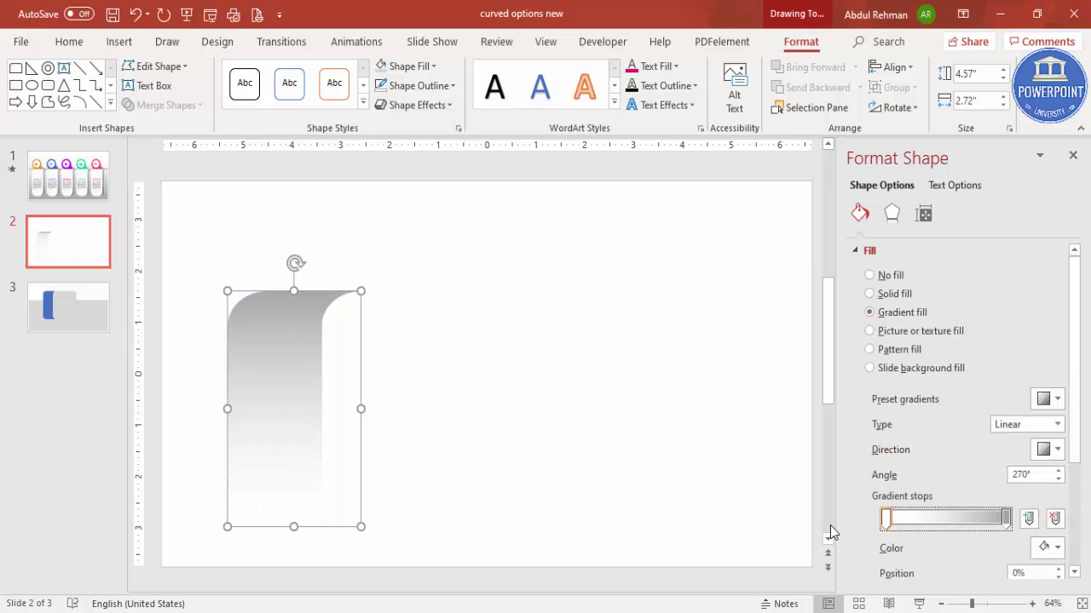
pyautogui.click(1006, 519)
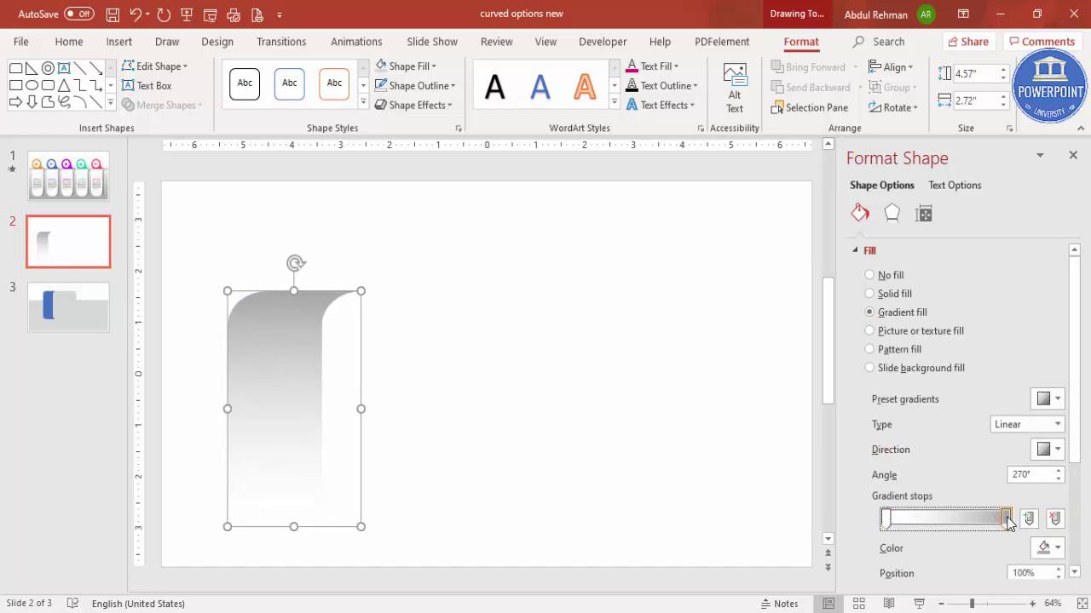
pyautogui.click(1035, 549)
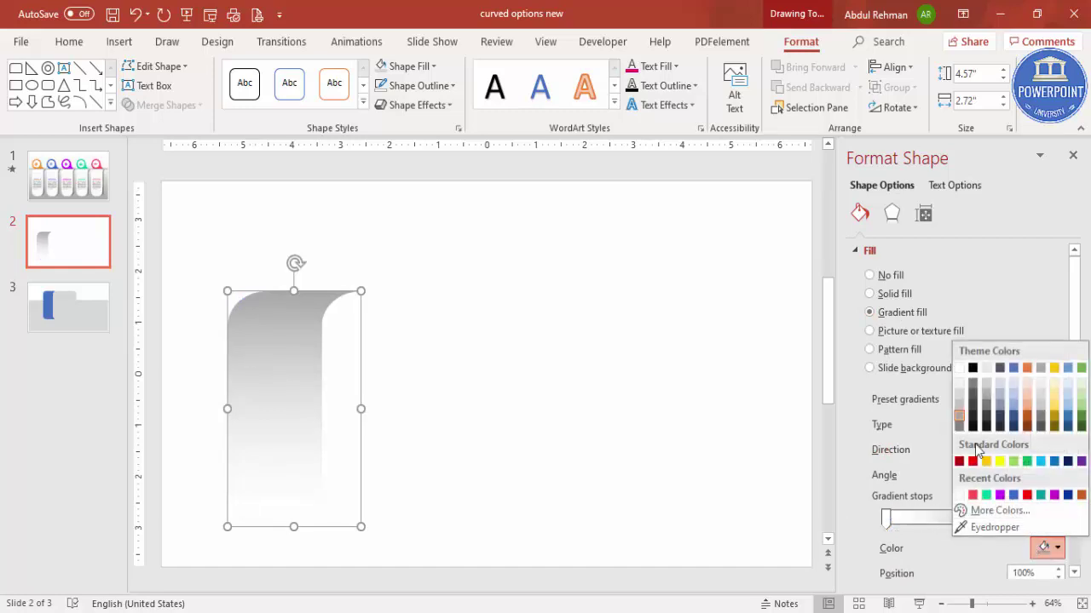
pyautogui.click(960, 419)
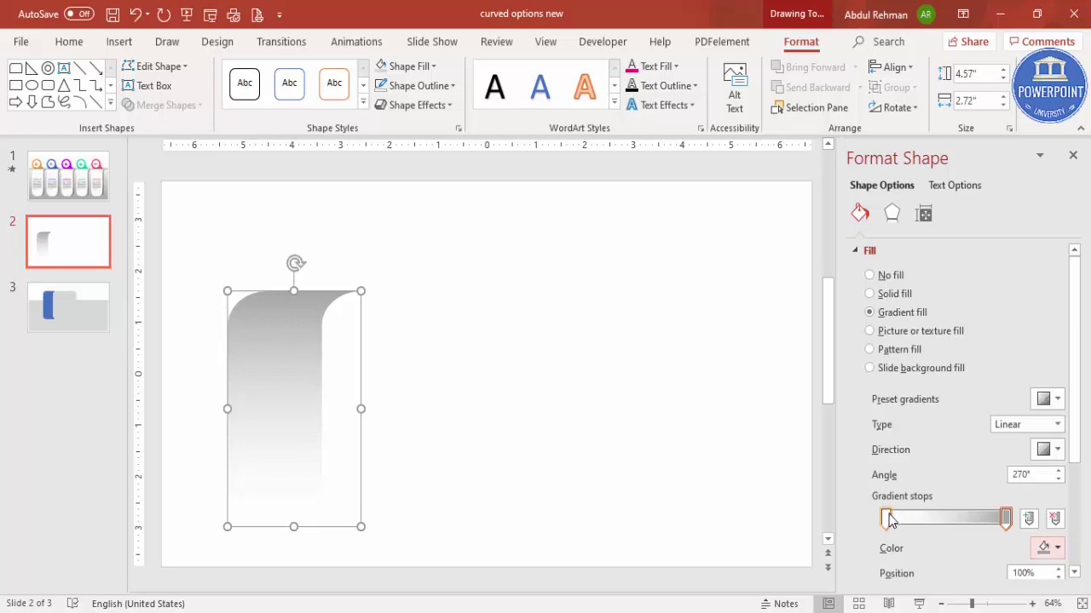
# - Set the gradient to Linear type with the Linear Up (270°) direction
pyautogui.click(886, 518)
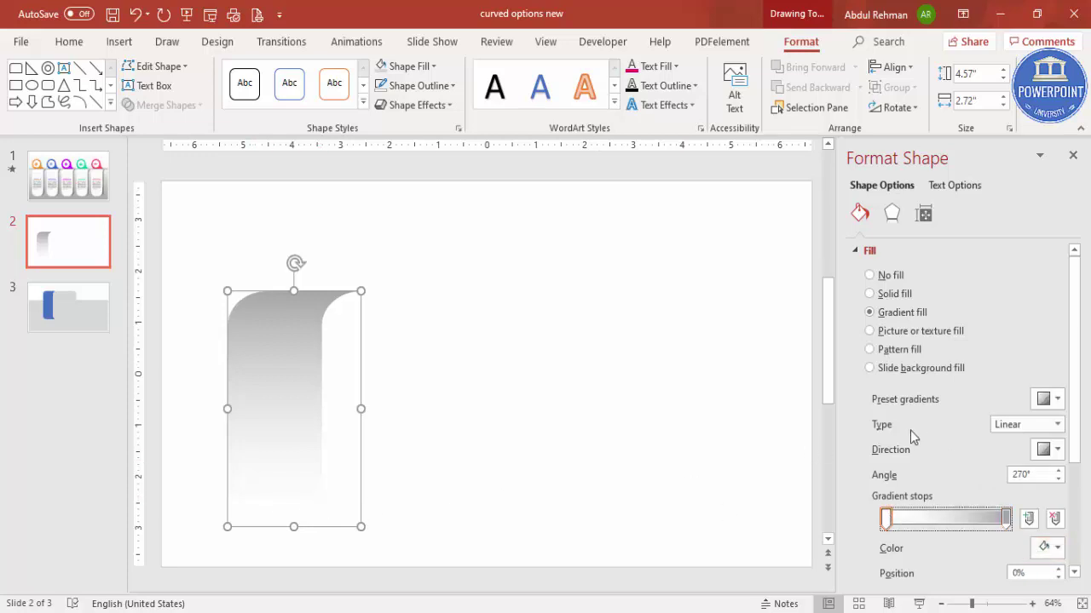
pyautogui.click(1014, 426)
pyautogui.click(1013, 441)
pyautogui.click(1046, 450)
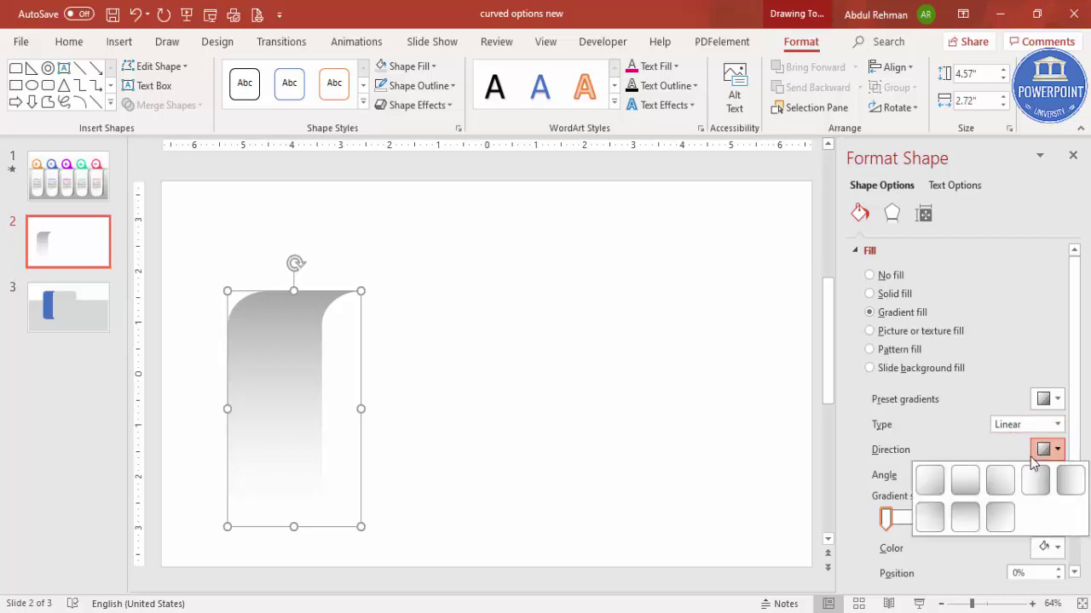
pyautogui.click(969, 520)
pyautogui.click(462, 386)
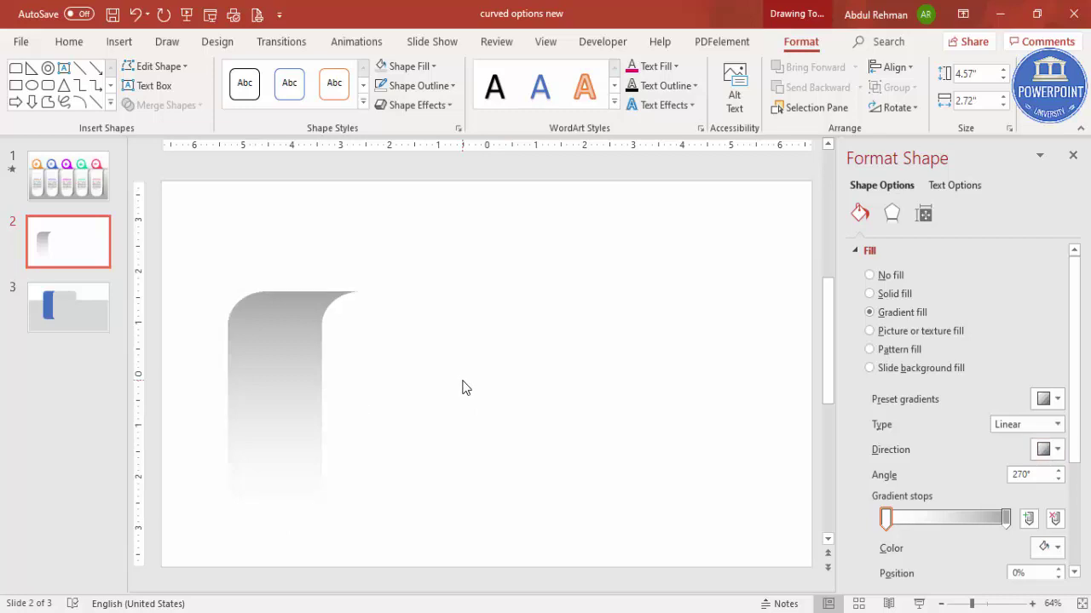
pyautogui.click(298, 347)
pyautogui.click(447, 345)
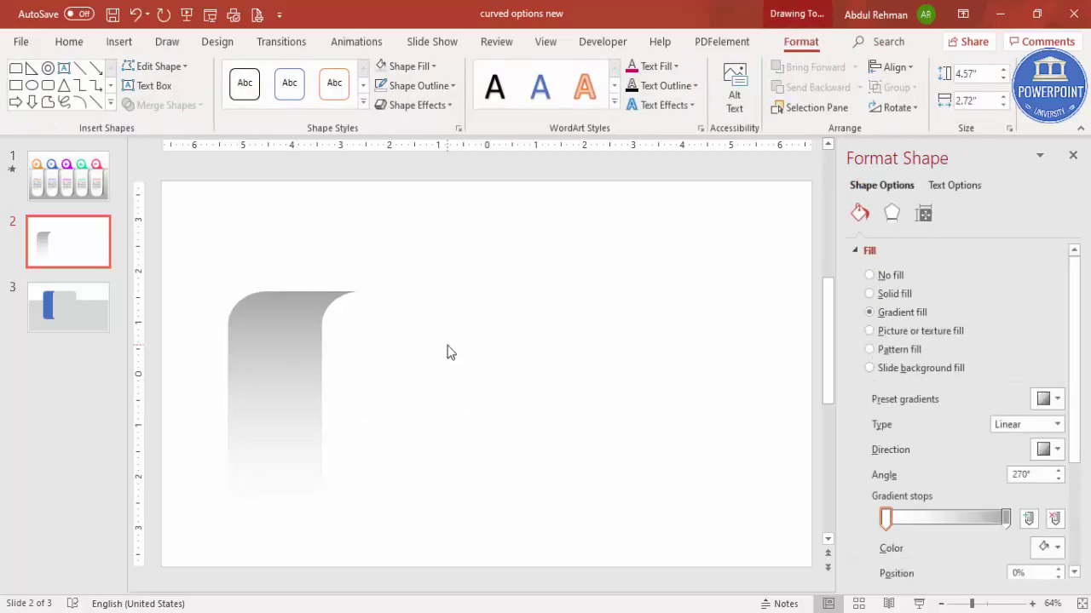